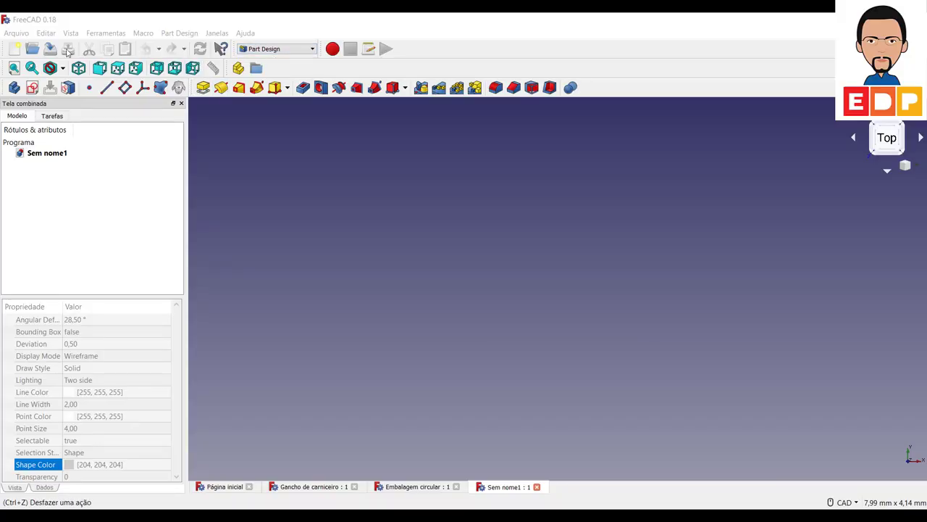
Create a new empty document, Sem nome2, next to Sem nome1.
{"action": "left_click", "coordinate": [15, 49]}
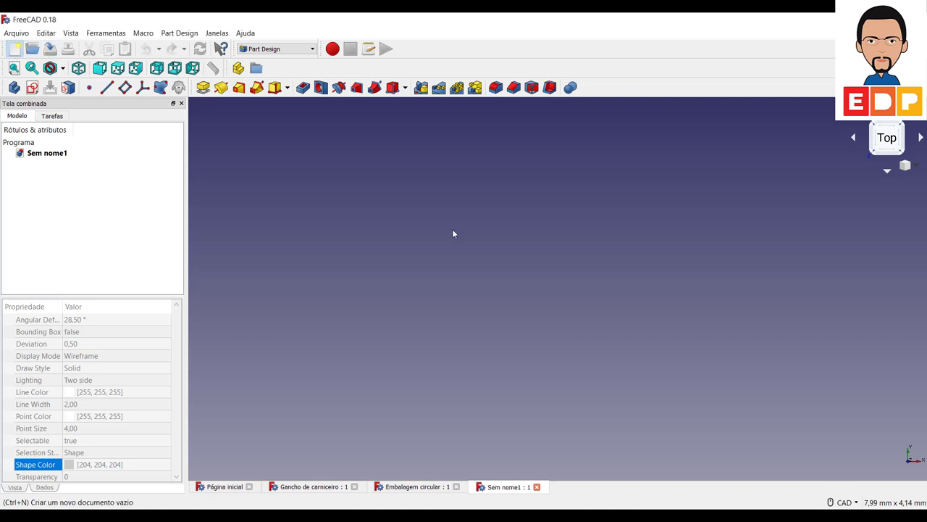
Start a new sketch on the XY_Plane.
{"action": "left_click", "coordinate": [32, 87]}
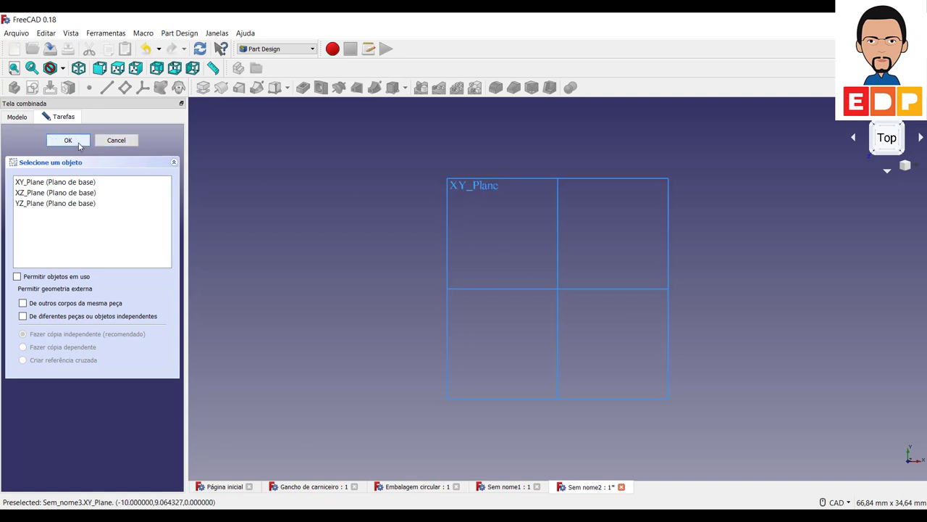
{"action": "left_click", "coordinate": [72, 182]}
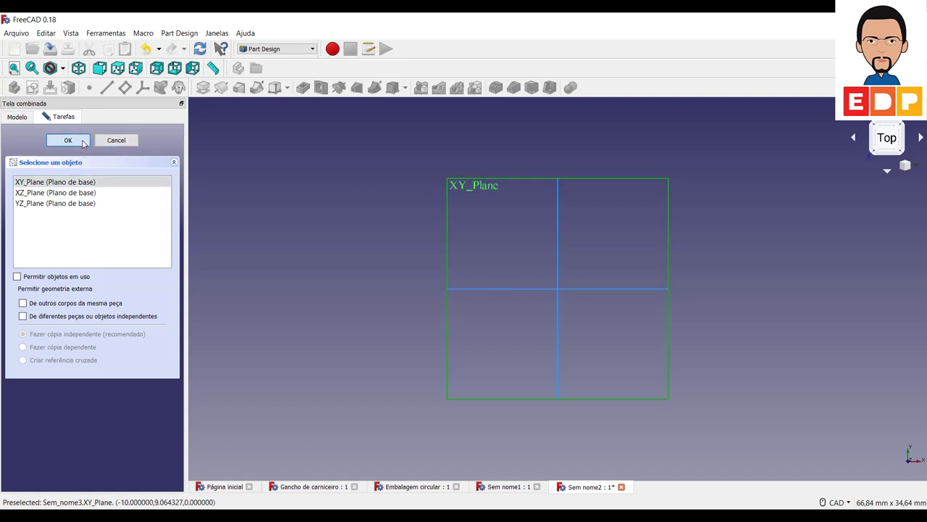
{"action": "left_click", "coordinate": [72, 141]}
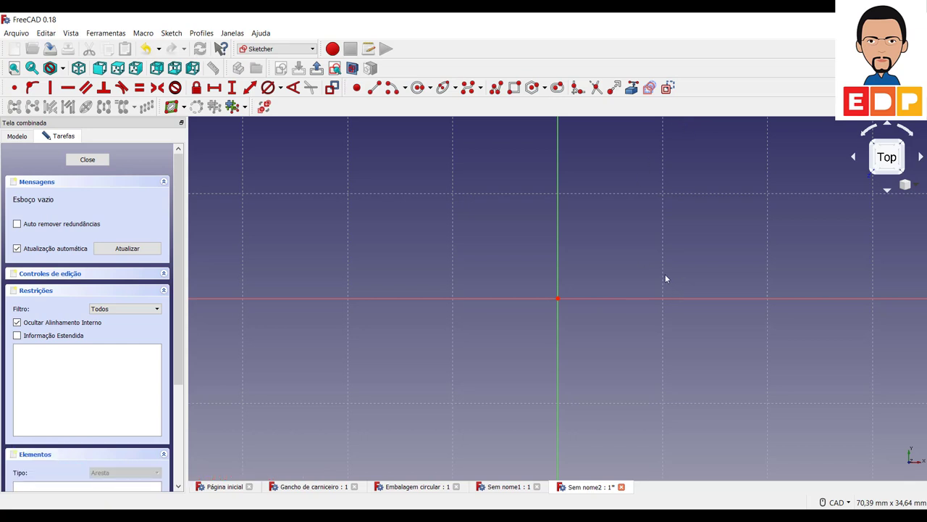
Draw an origin-centred circle constrained to 60 mm diameter, then close the sketch.
{"action": "scroll", "coordinate": [683, 269], "scroll_direction": "down", "scroll_amount": 3}
{"action": "scroll", "coordinate": [683, 263], "scroll_direction": "up", "scroll_amount": 2}
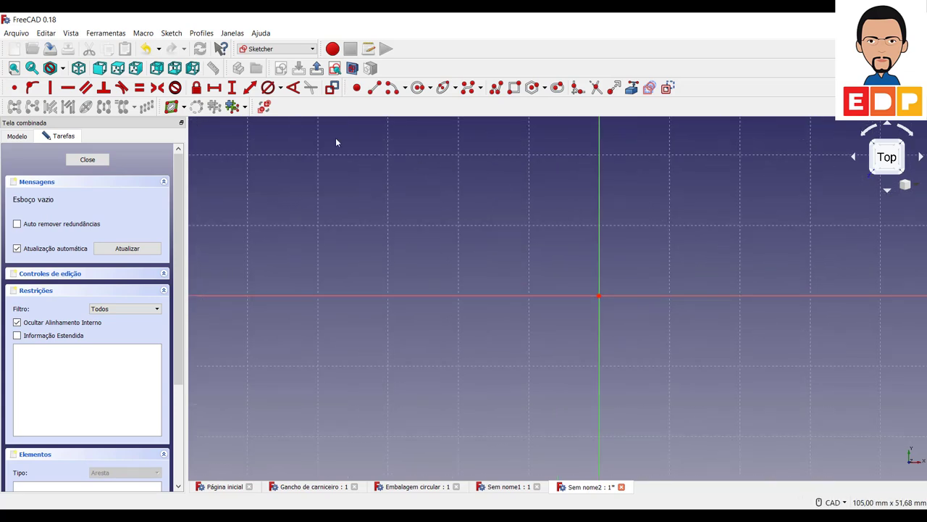
{"action": "left_click", "coordinate": [419, 88]}
{"action": "left_click", "coordinate": [599, 295]}
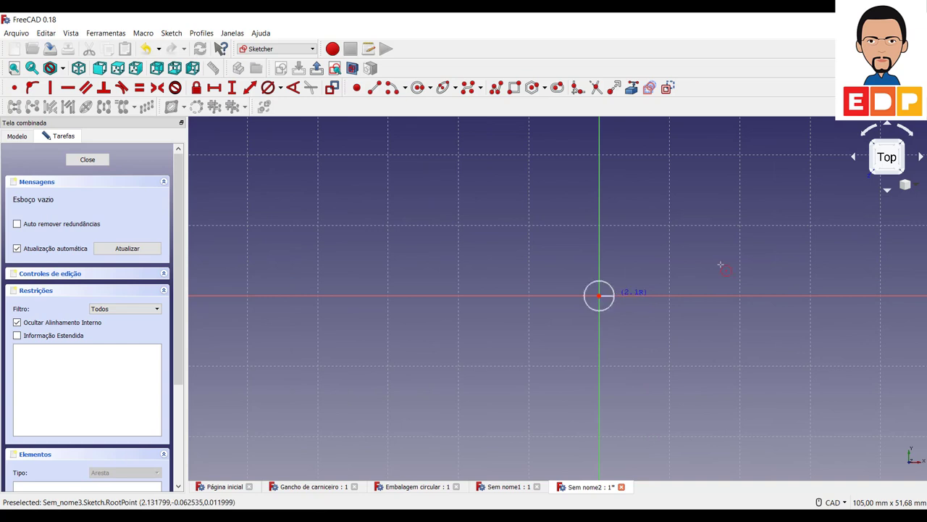
{"action": "left_click", "coordinate": [773, 255]}
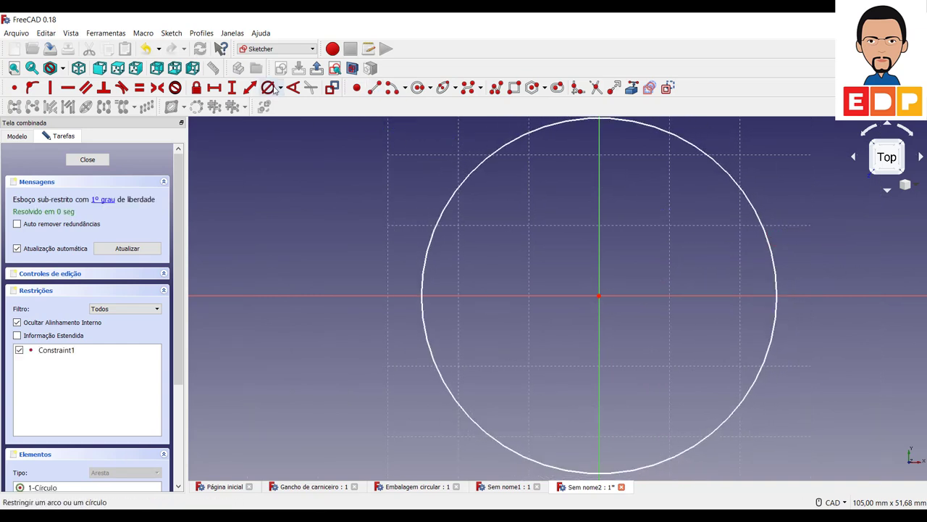
{"action": "left_click", "coordinate": [440, 217]}
{"action": "type", "text": "60"}
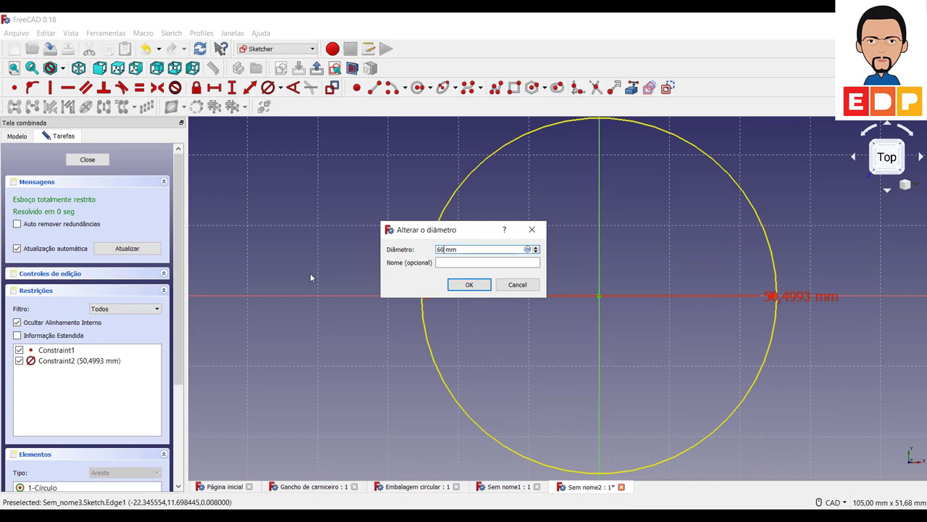
{"action": "key", "text": "Return"}
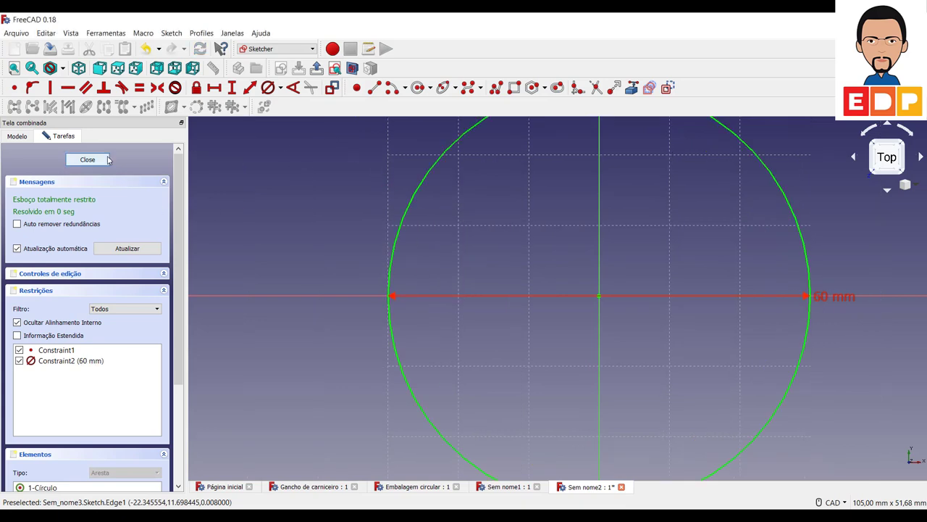
{"action": "key", "text": "Escape"}
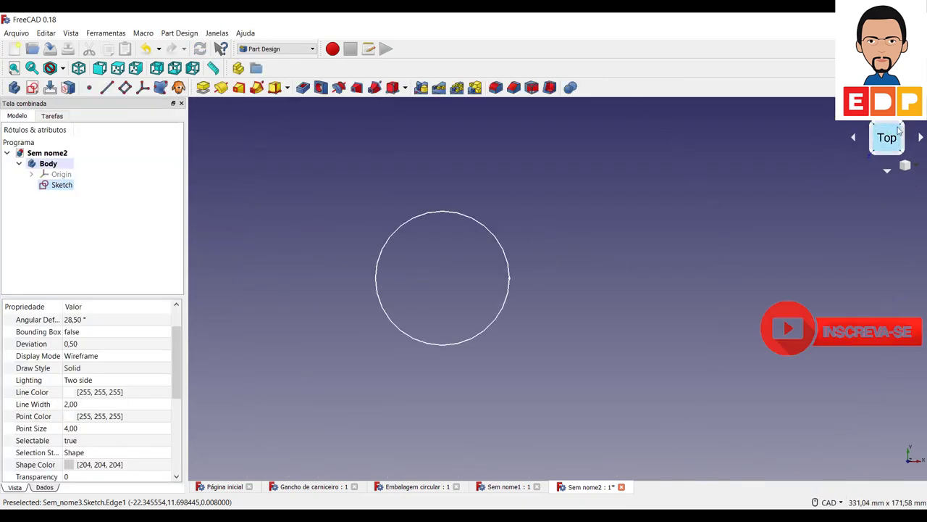
Pad the circle into a 20 mm cylinder and start a sketch on its top face.
{"action": "left_click", "coordinate": [902, 127]}
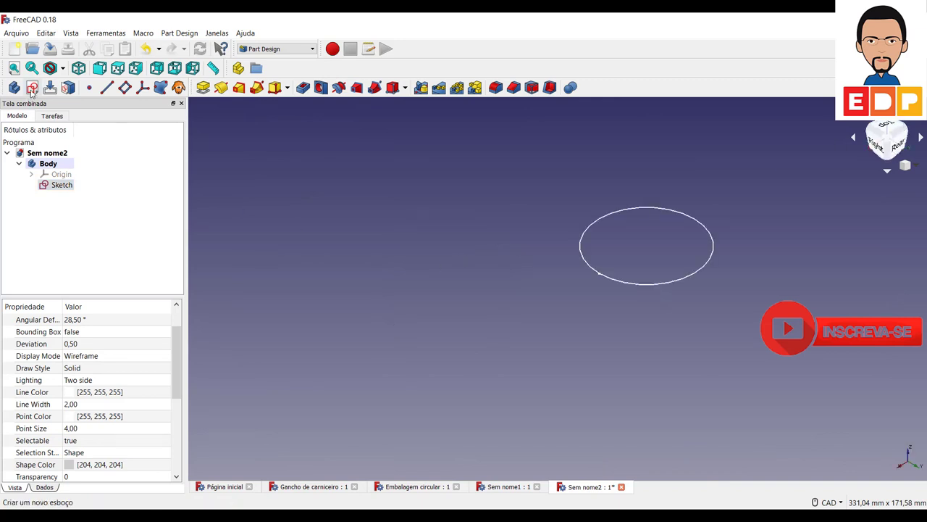
{"action": "left_click", "coordinate": [202, 89]}
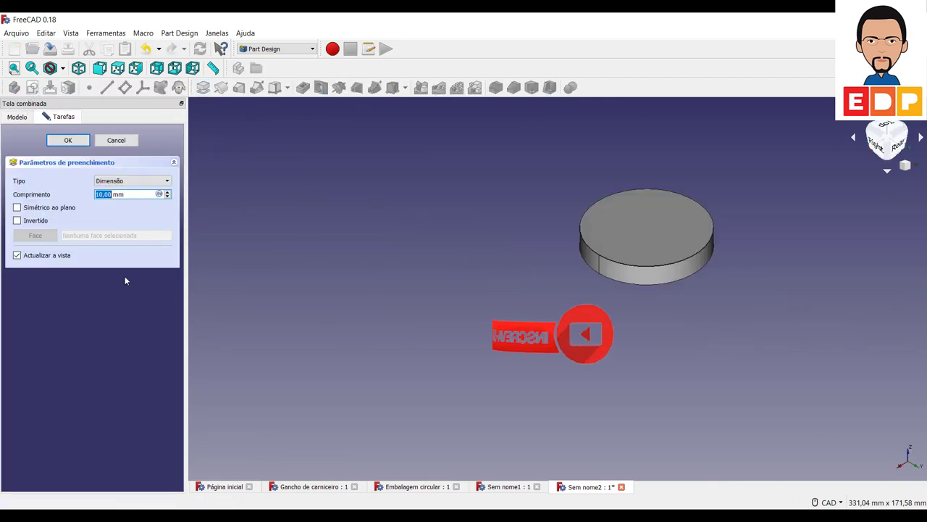
{"action": "key", "text": "Return"}
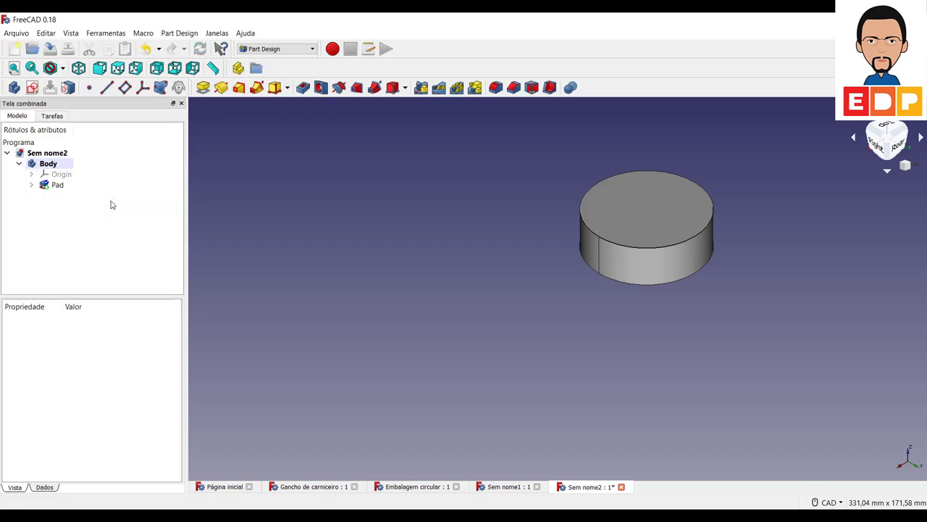
{"action": "left_click", "coordinate": [651, 220]}
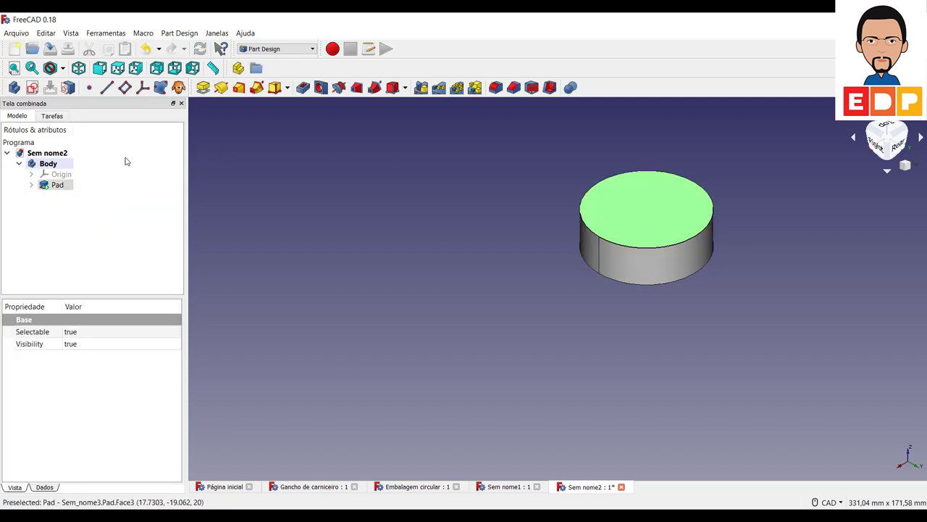
{"action": "left_click", "coordinate": [32, 87]}
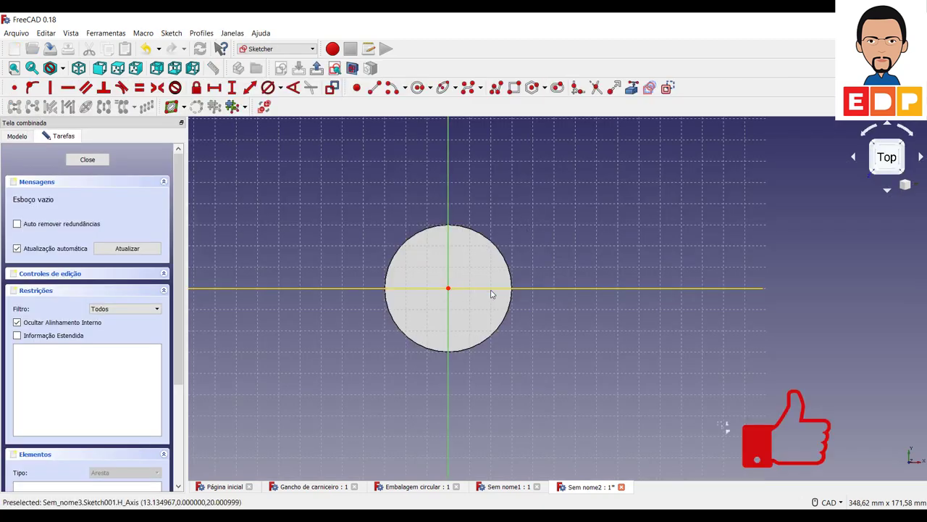
{"action": "scroll", "coordinate": [508, 303], "scroll_direction": "down", "scroll_amount": 3}
{"action": "scroll", "coordinate": [511, 304], "scroll_direction": "up", "scroll_amount": 5}
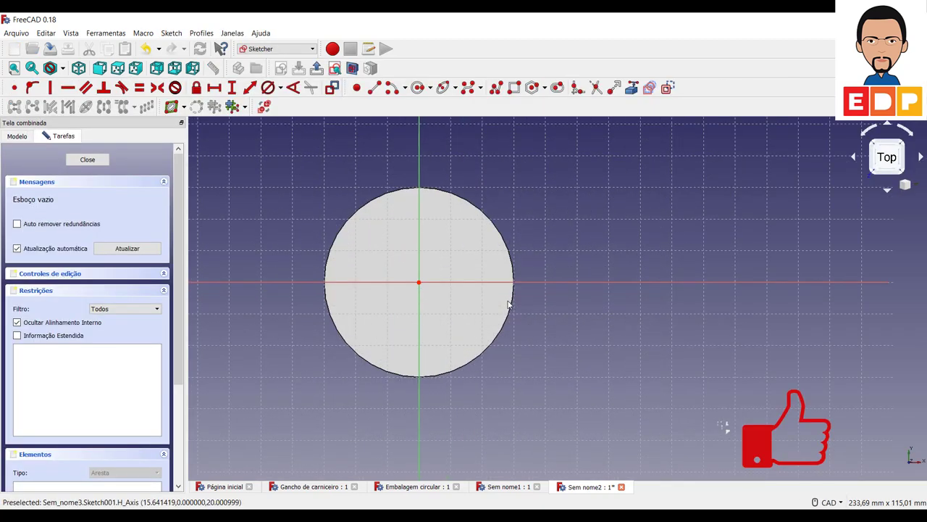
{"action": "scroll", "coordinate": [550, 326], "scroll_direction": "up", "scroll_amount": 3}
{"action": "scroll", "coordinate": [590, 347], "scroll_direction": "down", "scroll_amount": 3}
{"action": "middle_click_drag", "start_coordinate": [587, 355], "coordinate": [681, 367]}
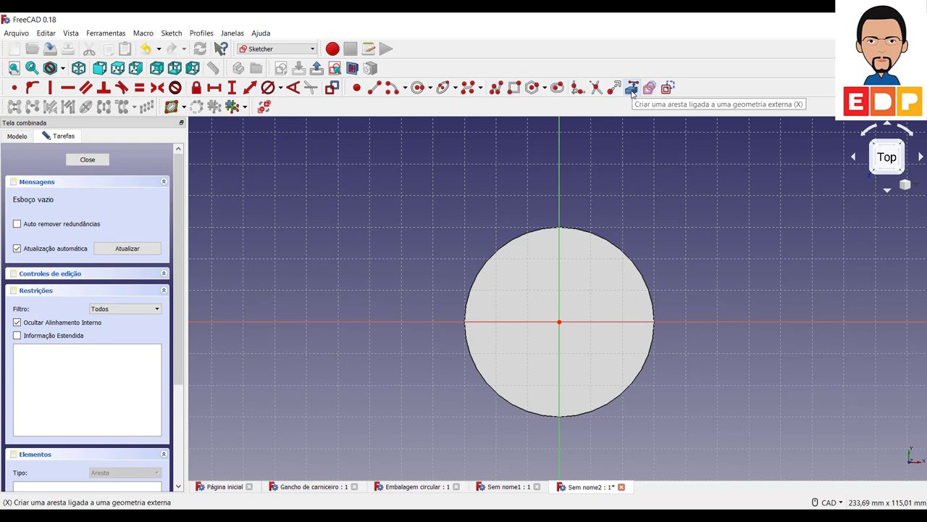
Link the disc's 60 mm outer edge into the top-face sketch as external geometry.
{"action": "left_click", "coordinate": [632, 89]}
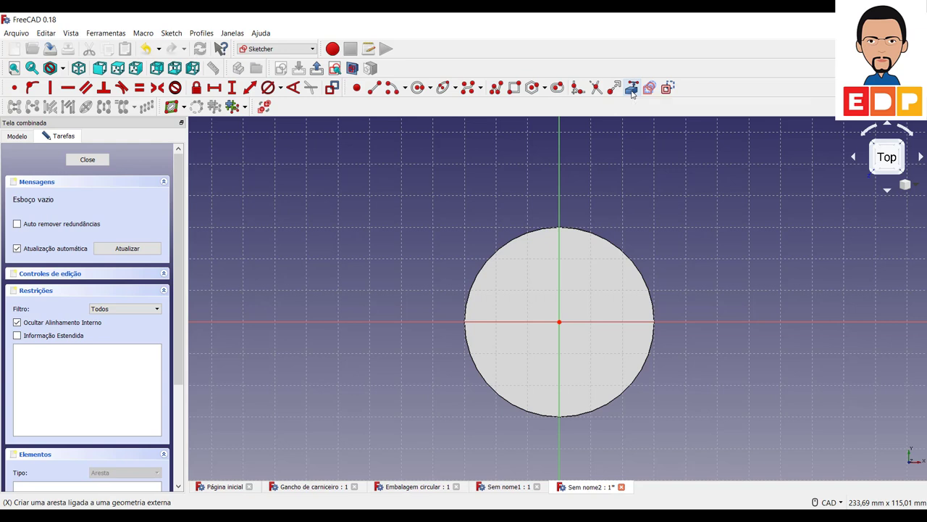
{"action": "left_click", "coordinate": [618, 247]}
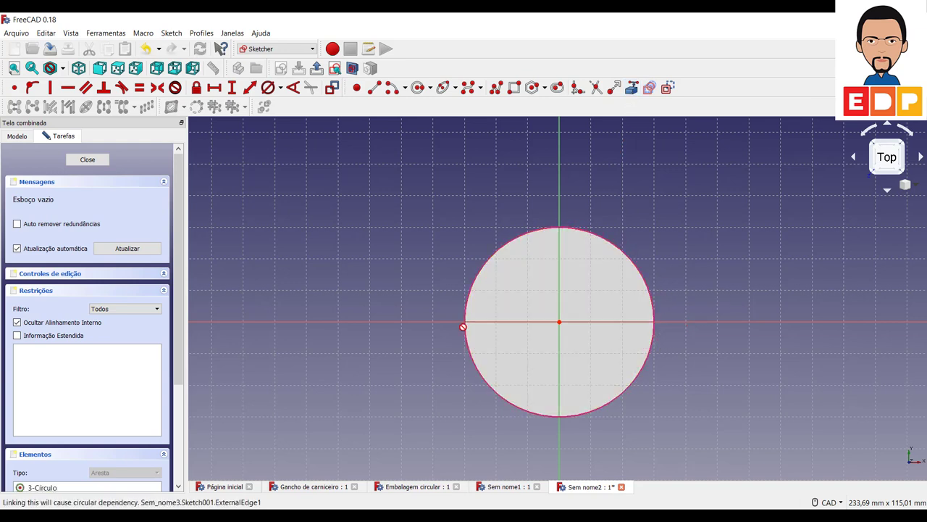
{"action": "scroll", "coordinate": [638, 377], "scroll_direction": "up", "scroll_amount": 5}
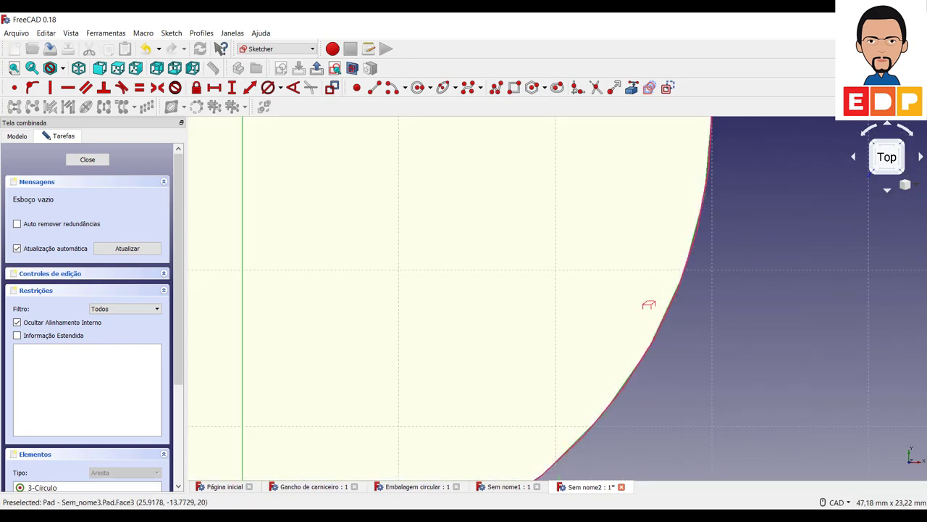
{"action": "scroll", "coordinate": [696, 219], "scroll_direction": "down", "scroll_amount": 5}
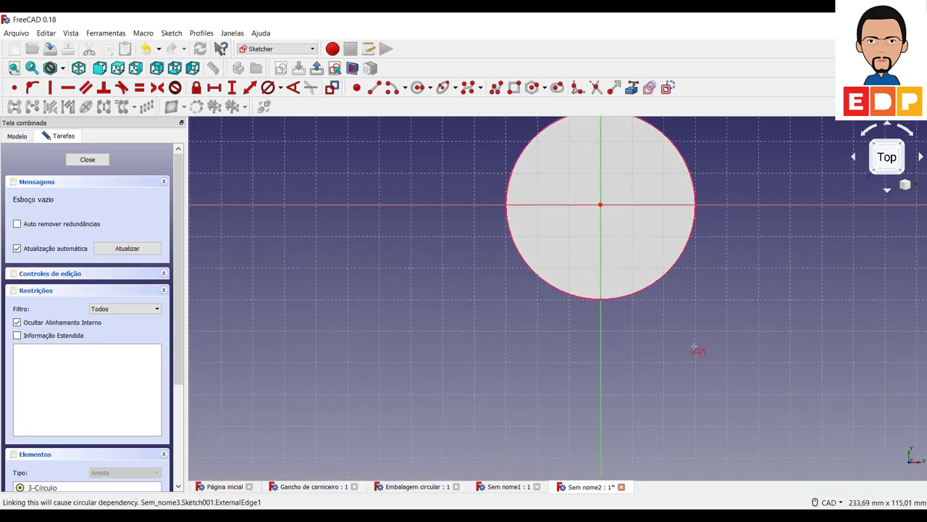
{"action": "middle_click_drag", "start_coordinate": [702, 309], "coordinate": [673, 397]}
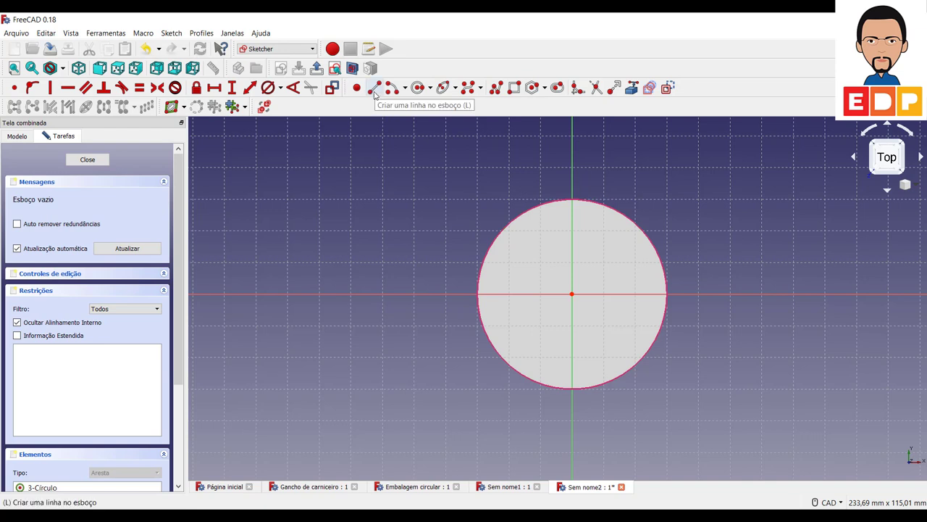
Draw a triangle from the sketch origin with its base ending on the disc edge.
{"action": "left_click", "coordinate": [375, 88]}
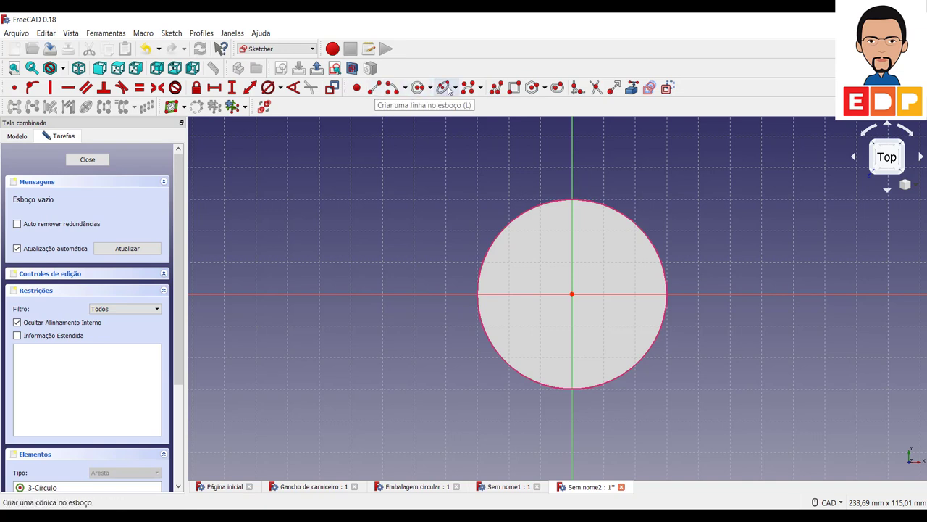
{"action": "left_click", "coordinate": [574, 293]}
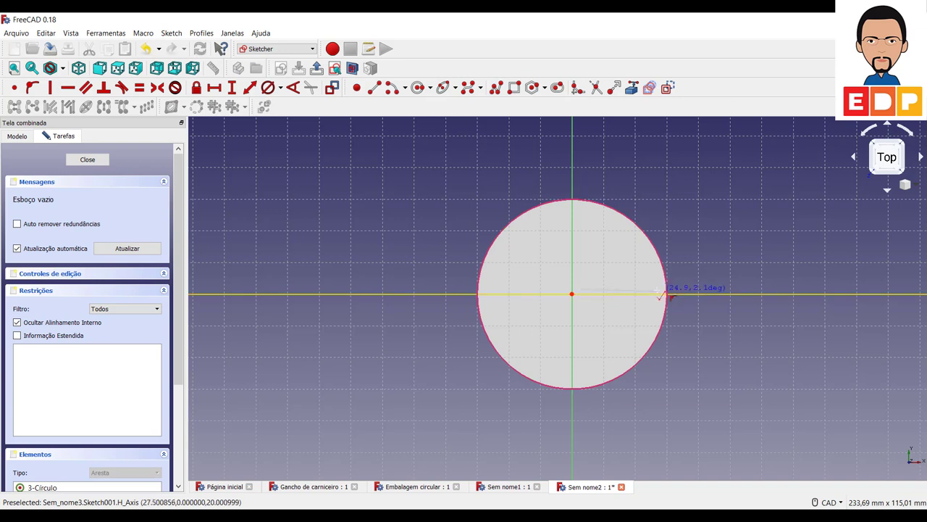
{"action": "left_click", "coordinate": [663, 291]}
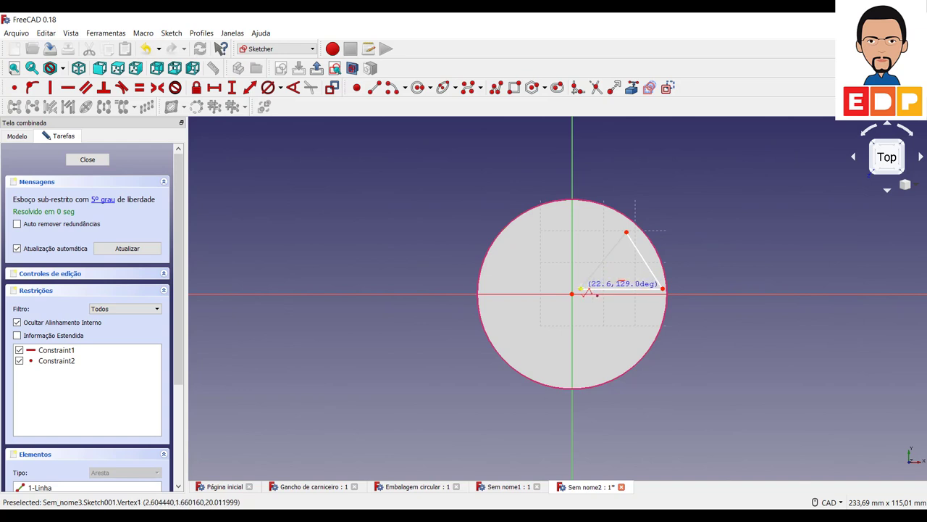
{"action": "left_click", "coordinate": [583, 291]}
{"action": "scroll", "coordinate": [728, 281], "scroll_direction": "down", "scroll_amount": 4}
{"action": "scroll", "coordinate": [728, 281], "scroll_direction": "up", "scroll_amount": 8}
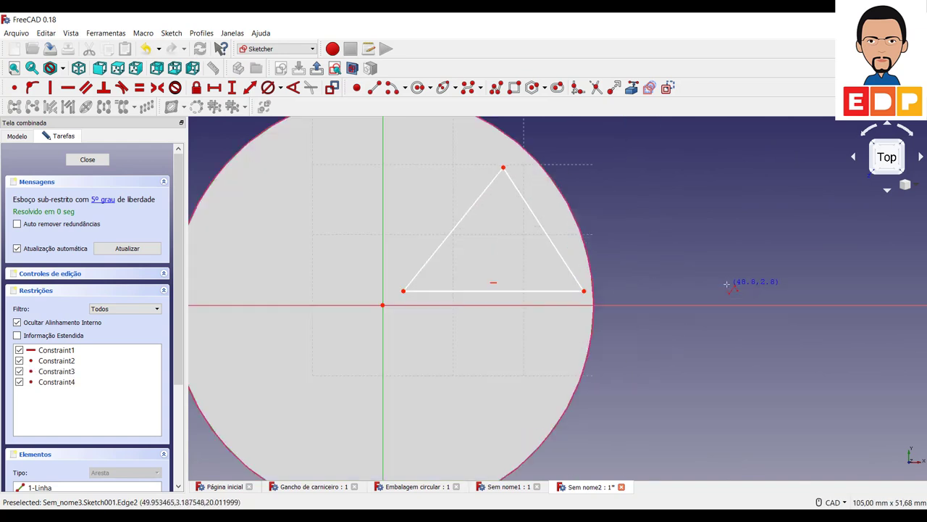
{"action": "scroll", "coordinate": [610, 274], "scroll_direction": "down", "scroll_amount": 2}
{"action": "scroll", "coordinate": [610, 274], "scroll_direction": "down", "scroll_amount": 2}
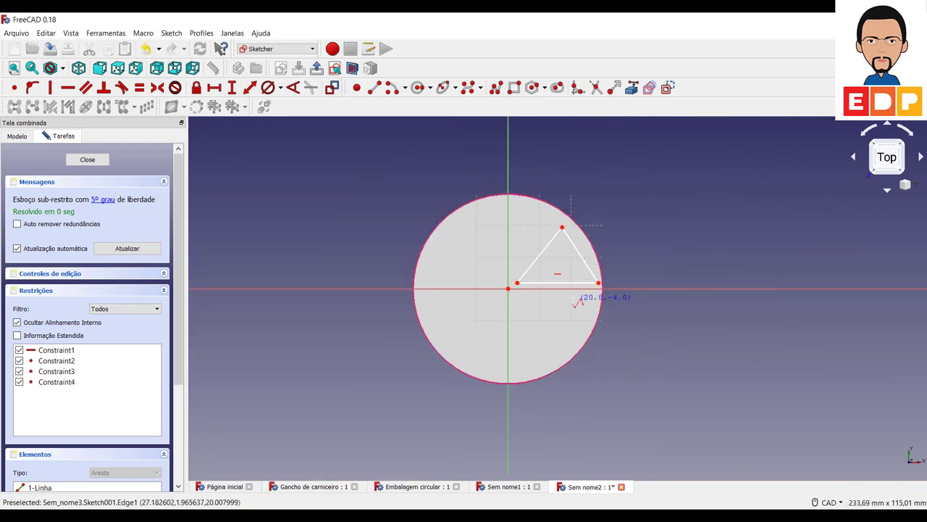
{"action": "left_click_drag", "start_coordinate": [572, 284], "coordinate": [570, 287]}
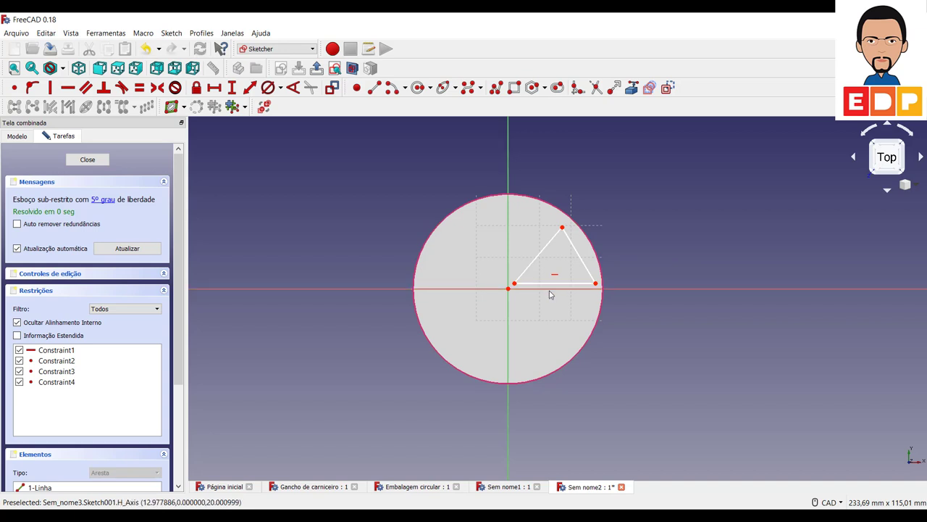
Select the triangle's slanted right edge.
{"action": "scroll", "coordinate": [550, 294], "scroll_direction": "down", "scroll_amount": 5}
{"action": "scroll", "coordinate": [552, 297], "scroll_direction": "up", "scroll_amount": 5}
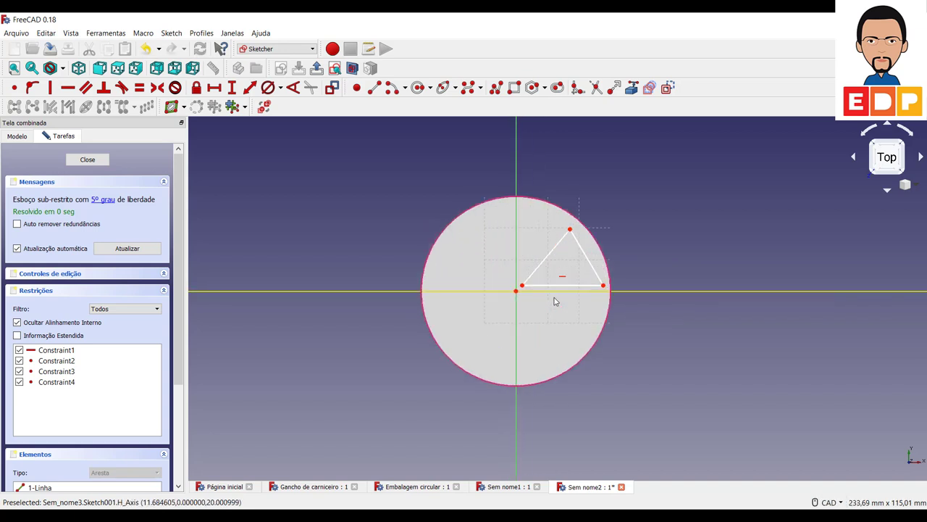
{"action": "scroll", "coordinate": [552, 302], "scroll_direction": "up", "scroll_amount": 4}
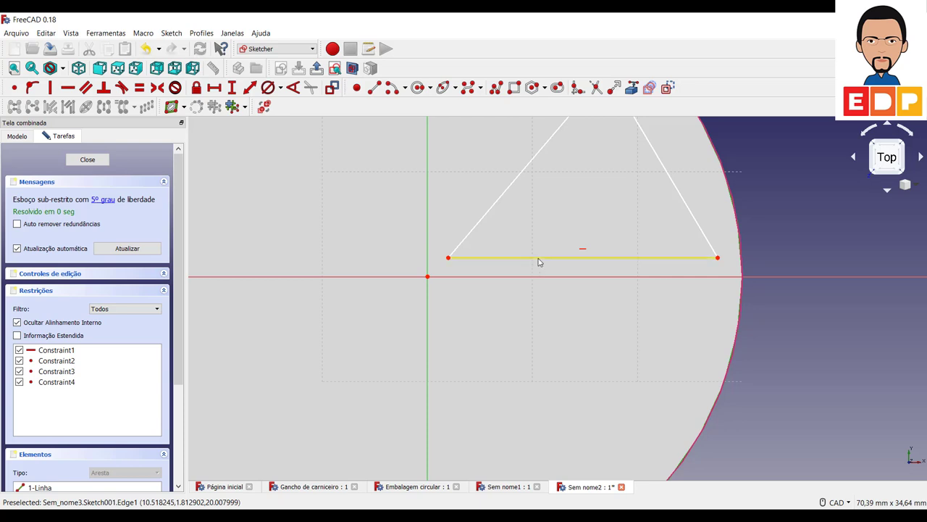
{"action": "scroll", "coordinate": [552, 297], "scroll_direction": "down", "scroll_amount": 3}
{"action": "scroll", "coordinate": [552, 303], "scroll_direction": "up", "scroll_amount": 3}
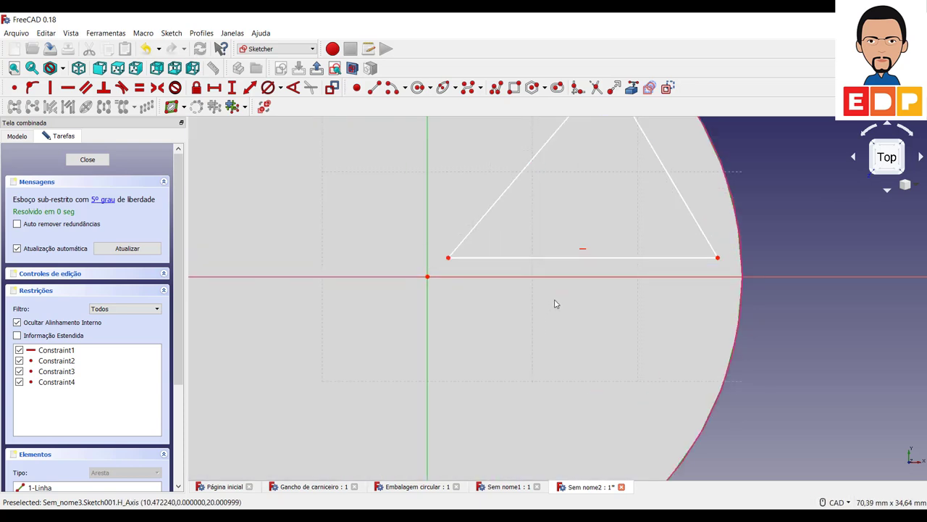
{"action": "scroll", "coordinate": [646, 253], "scroll_direction": "down", "scroll_amount": 3}
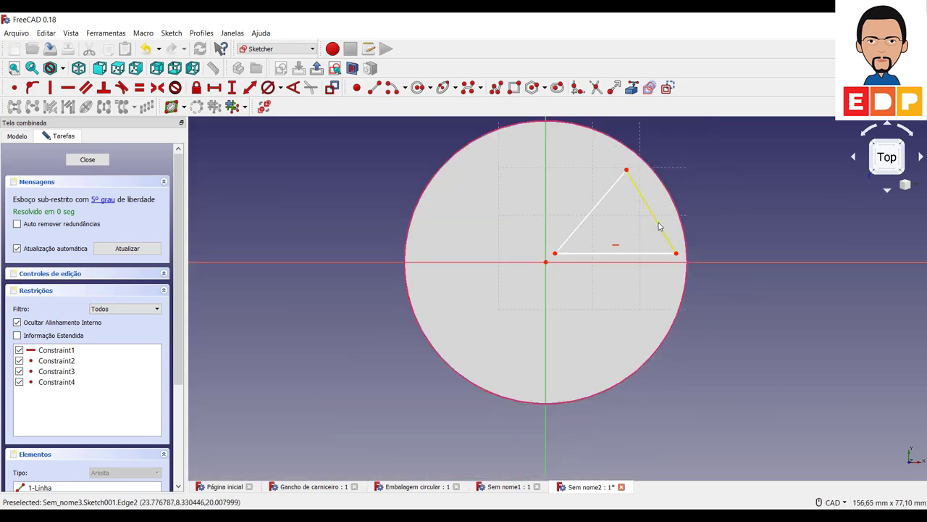
{"action": "left_click", "coordinate": [659, 228]}
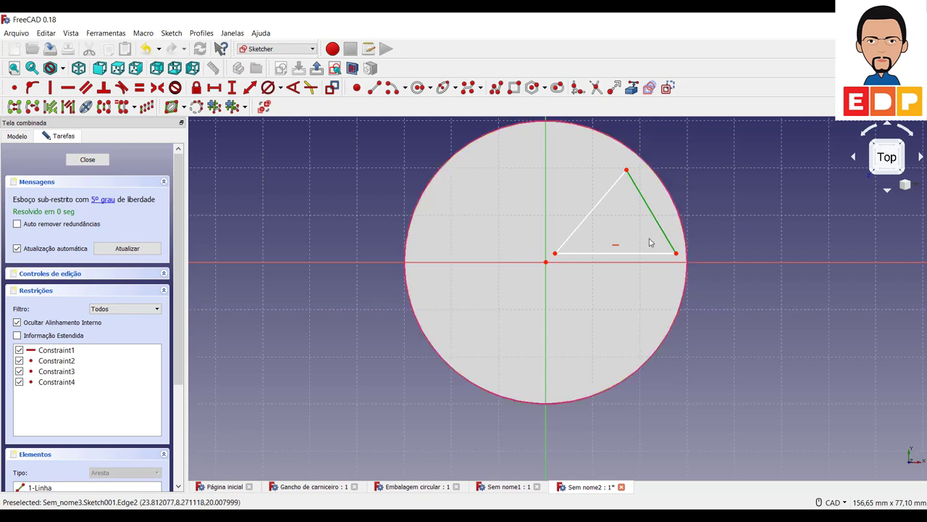
{"action": "left_click", "coordinate": [659, 229]}
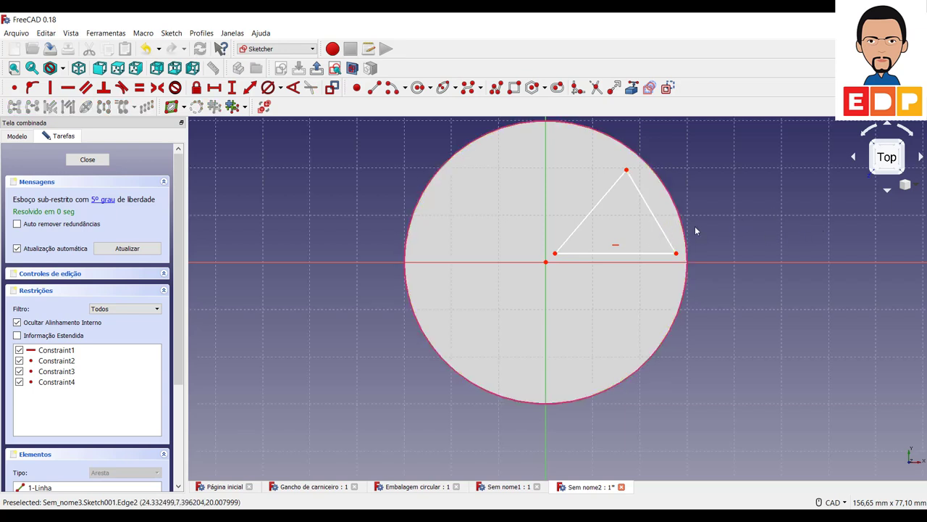
{"action": "left_click", "coordinate": [663, 233]}
Delete the slanted right edge and draw a centre arc joining the two lines' outer ends.
{"action": "key", "text": "Delete"}
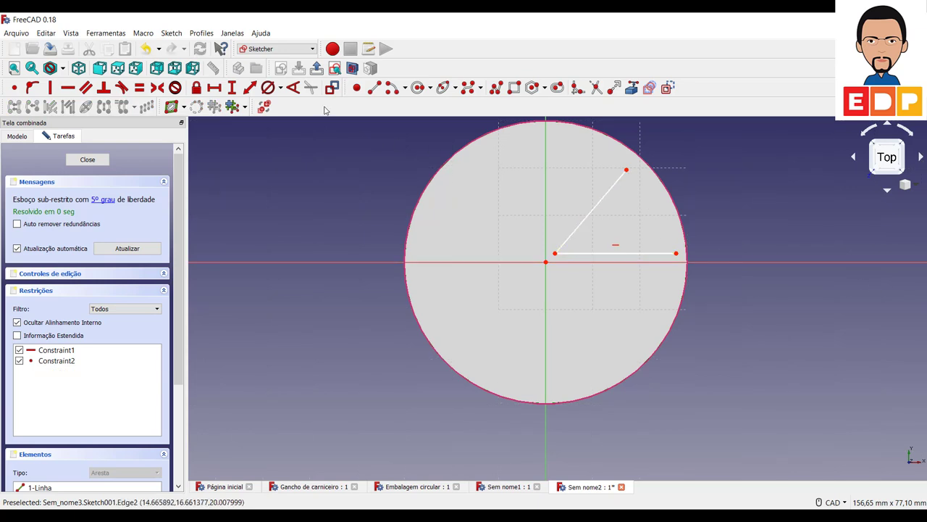
{"action": "left_click", "coordinate": [392, 87]}
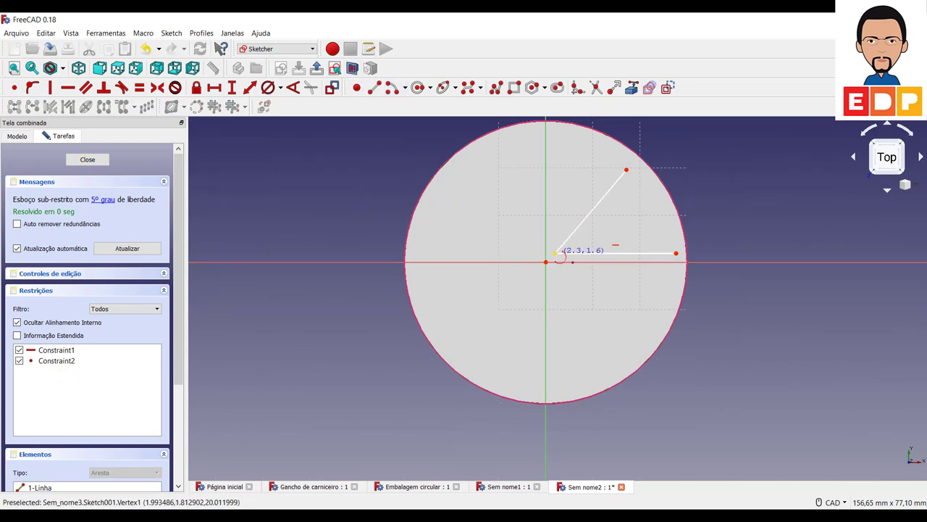
{"action": "left_click", "coordinate": [555, 253]}
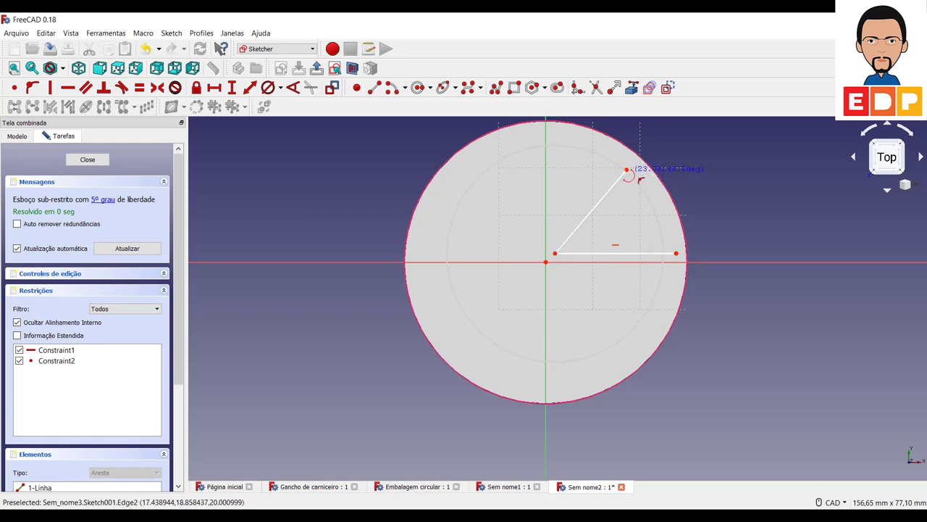
{"action": "left_click", "coordinate": [627, 171]}
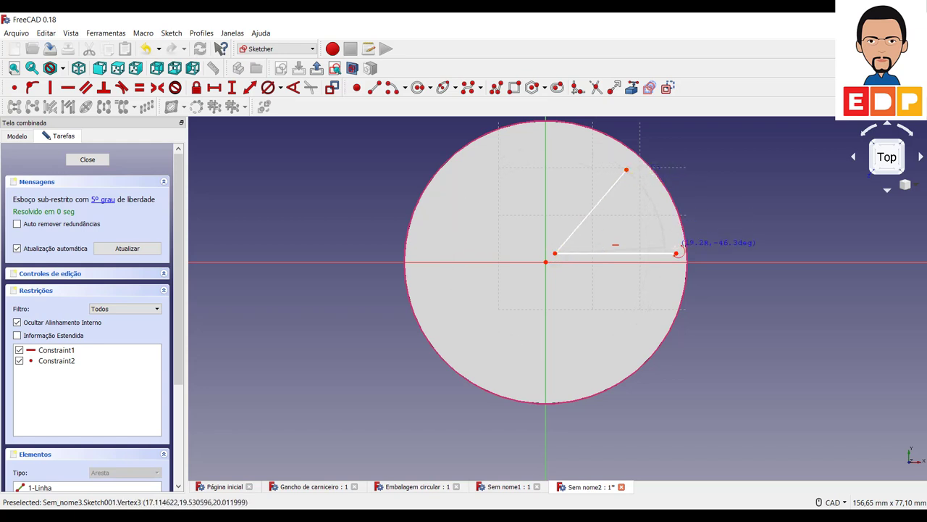
{"action": "left_click", "coordinate": [678, 253]}
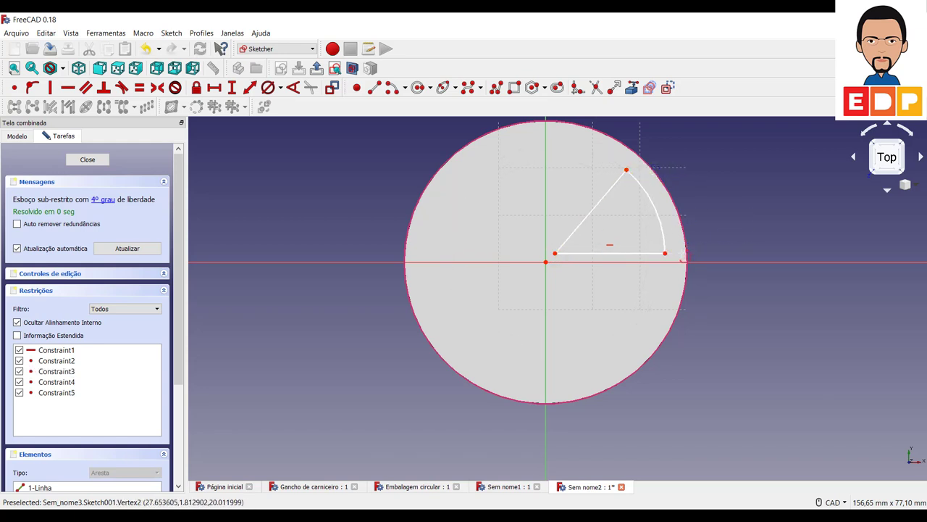
{"action": "right_click", "coordinate": [615, 281]}
Constrain the angle between the two lines to 60° and drag the corner onto the origin.
{"action": "left_click", "coordinate": [595, 254]}
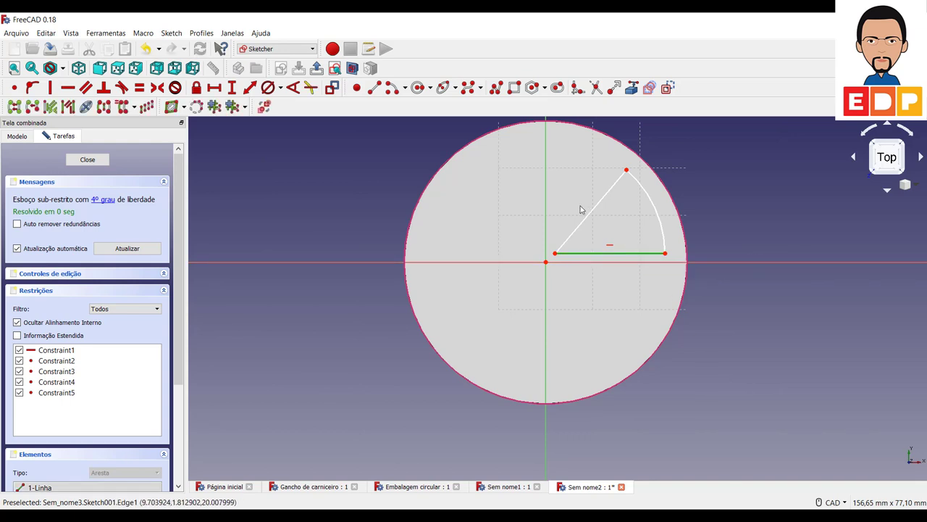
{"action": "left_click", "coordinate": [518, 373]}
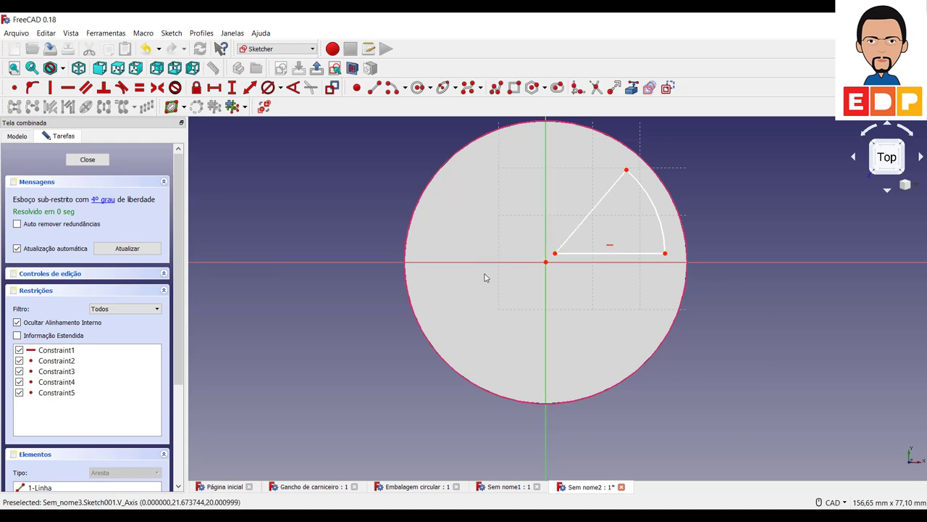
{"action": "left_click", "coordinate": [586, 254]}
{"action": "left_click", "coordinate": [570, 243]}
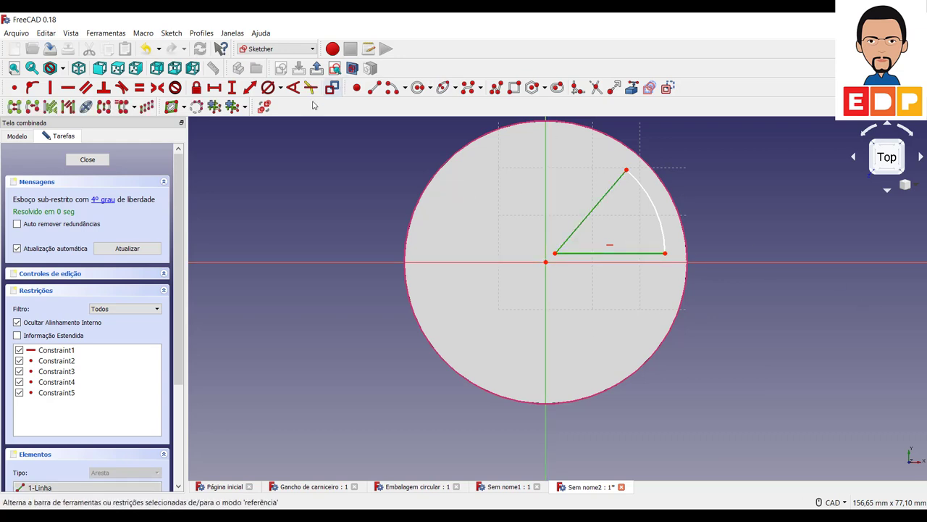
{"action": "left_click", "coordinate": [293, 87]}
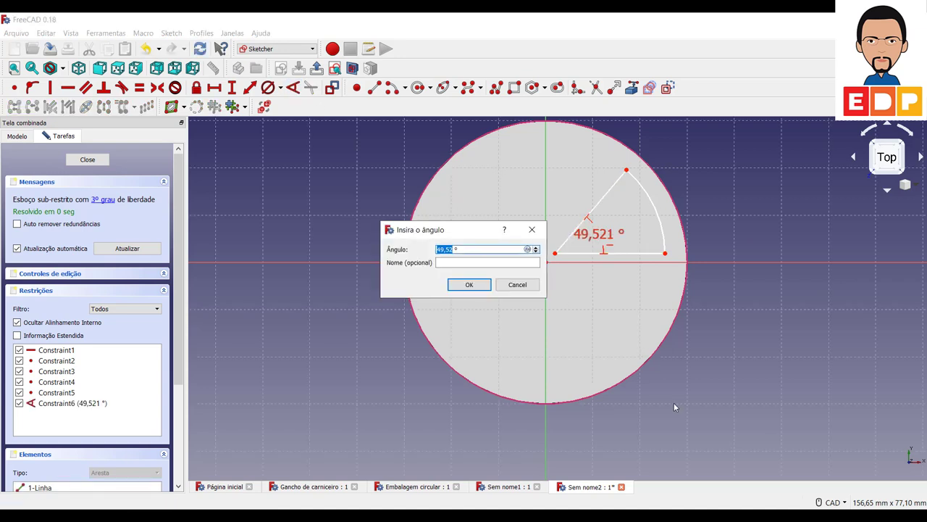
{"action": "type", "text": "60"}
{"action": "key", "text": "Return"}
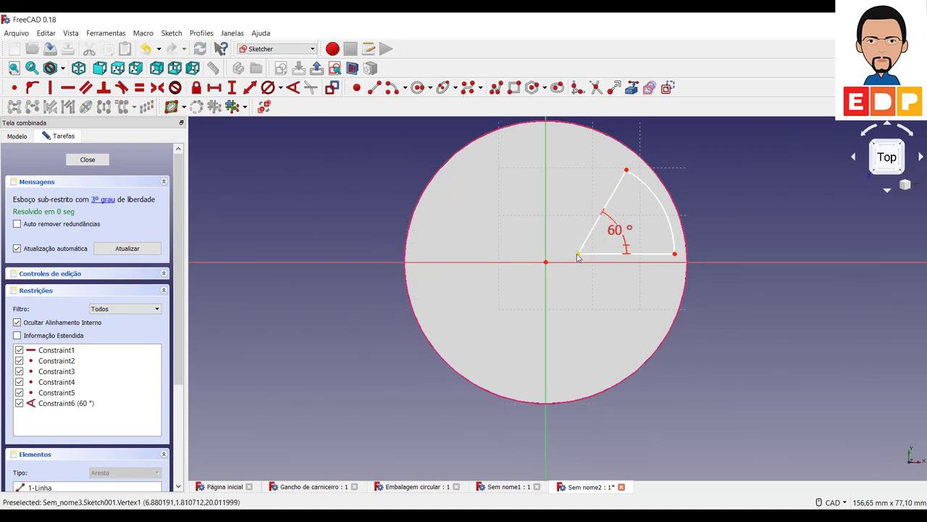
{"action": "left_click_drag", "start_coordinate": [578, 255], "coordinate": [553, 261]}
{"action": "scroll", "coordinate": [709, 333], "scroll_direction": "down", "scroll_amount": 3}
{"action": "scroll", "coordinate": [710, 333], "scroll_direction": "up", "scroll_amount": 5}
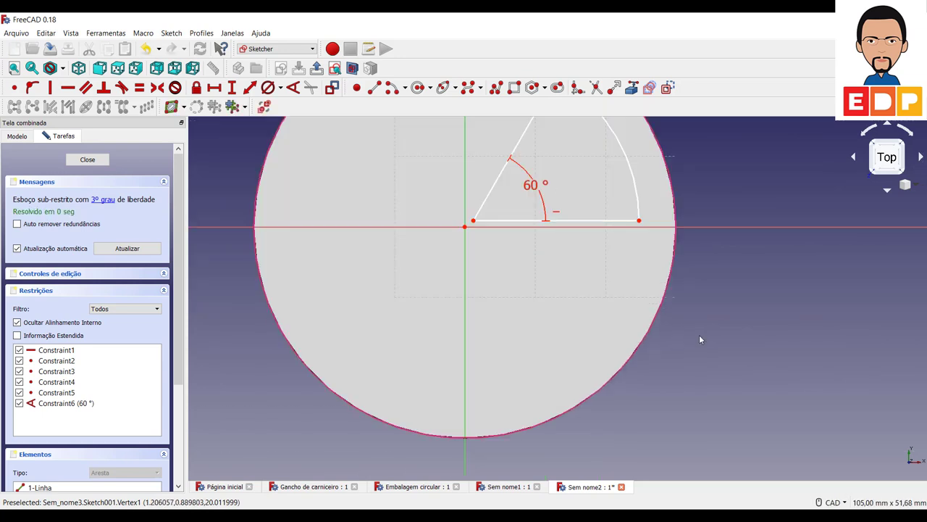
{"action": "scroll", "coordinate": [710, 333], "scroll_direction": "down", "scroll_amount": 3}
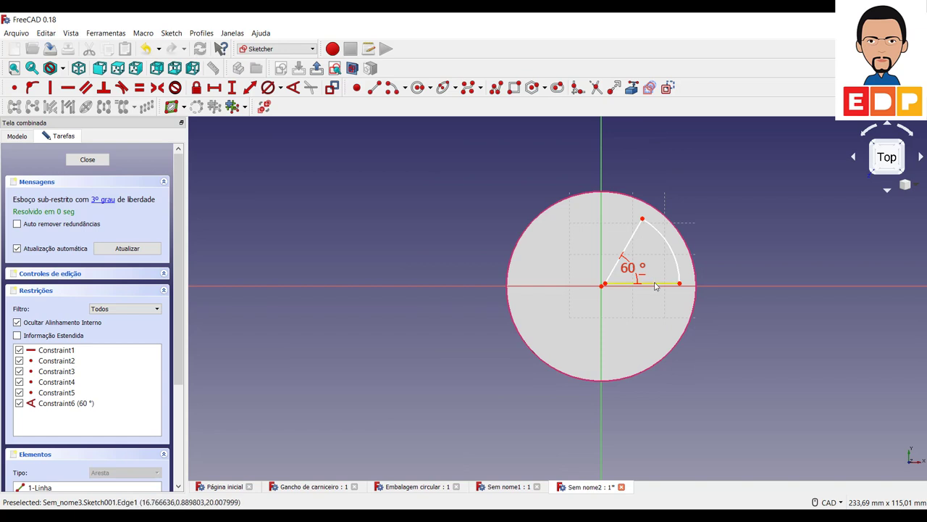
{"action": "left_click_drag", "start_coordinate": [651, 283], "coordinate": [654, 279]}
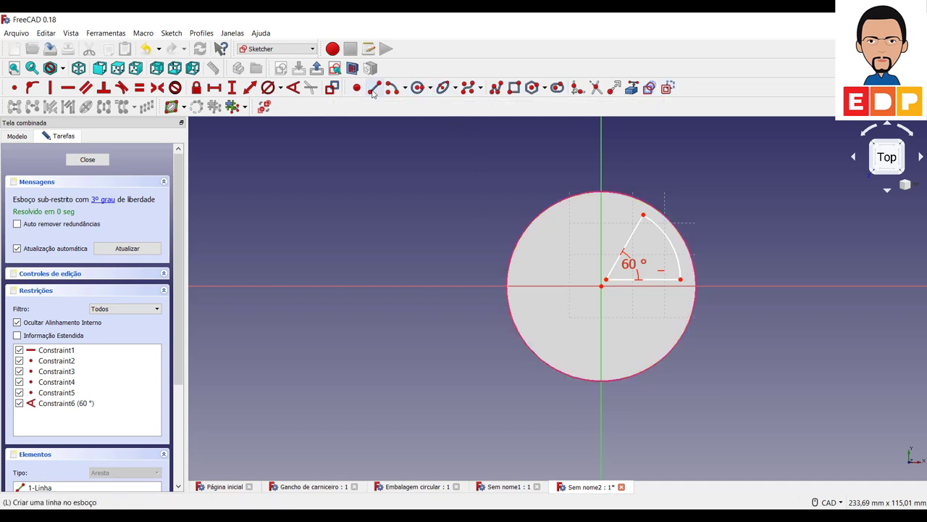
Draw two inner wedge lines from the origin: one horizontal, one toward the top corner.
{"action": "left_click", "coordinate": [373, 90]}
{"action": "left_click", "coordinate": [603, 289]}
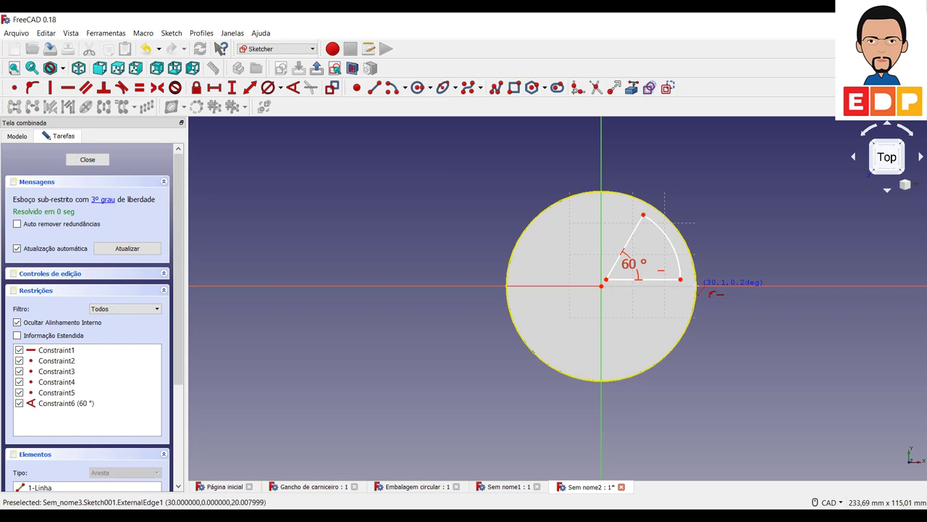
{"action": "left_click", "coordinate": [696, 286]}
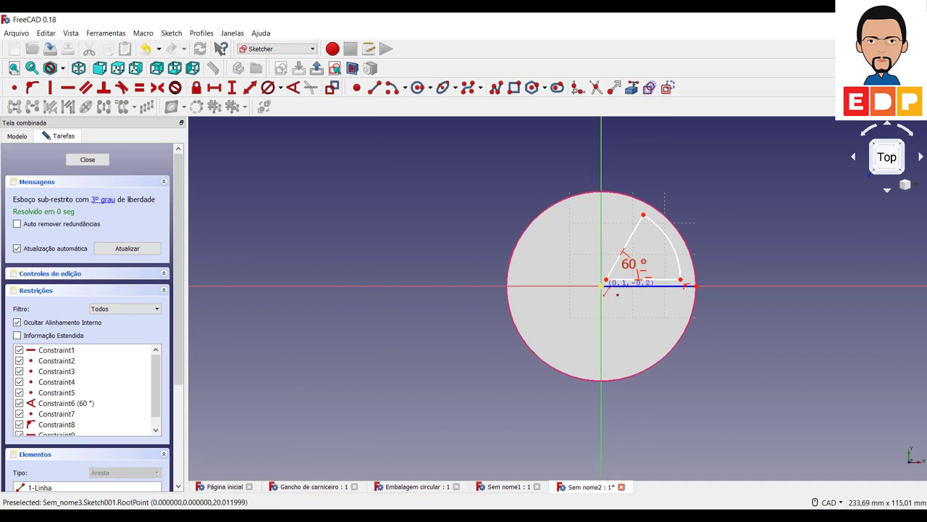
{"action": "left_click", "coordinate": [602, 286]}
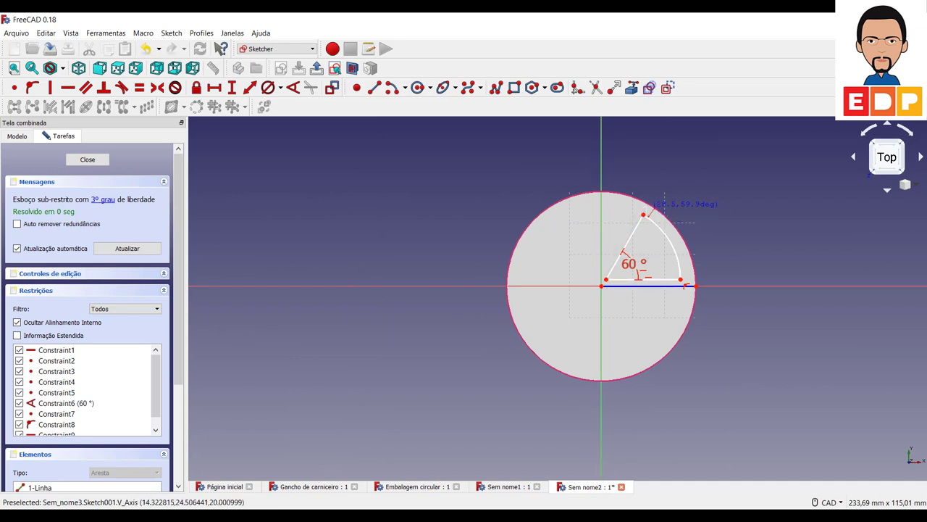
{"action": "left_click", "coordinate": [645, 208]}
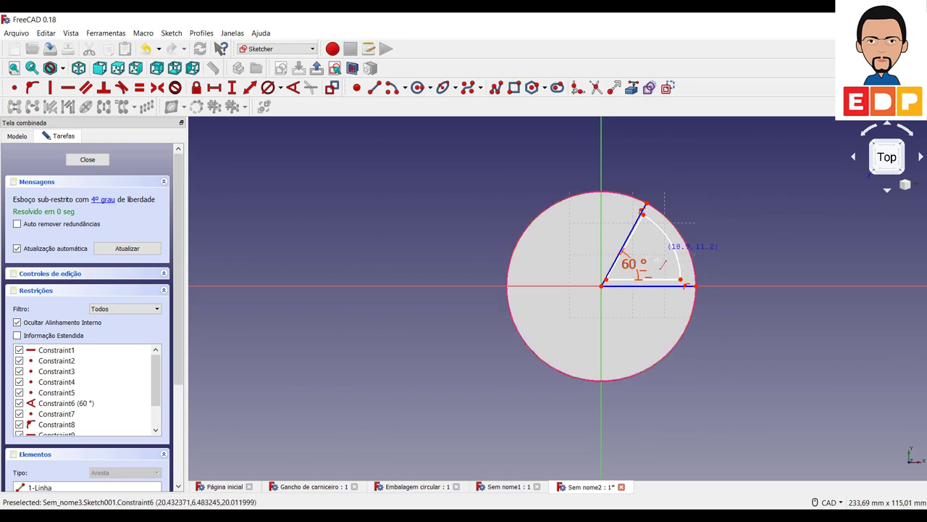
{"action": "left_click", "coordinate": [660, 278]}
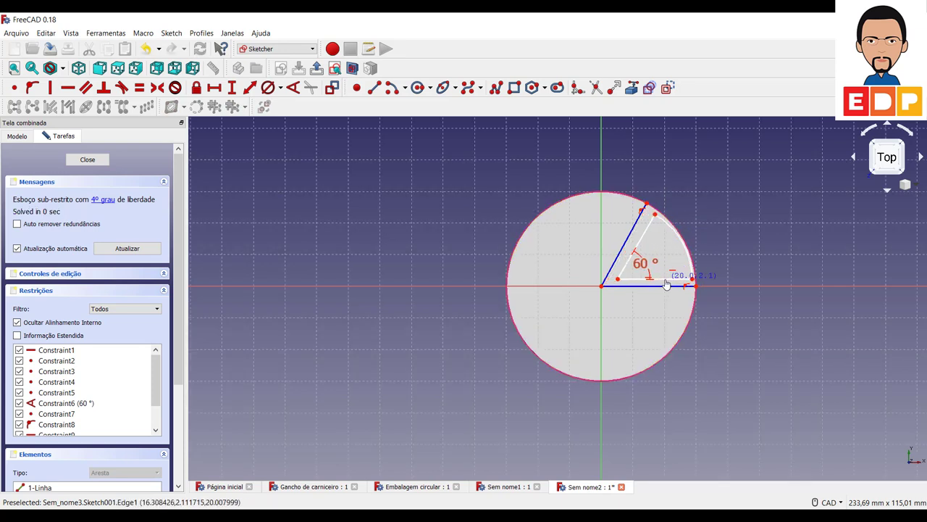
{"action": "right_click", "coordinate": [660, 286]}
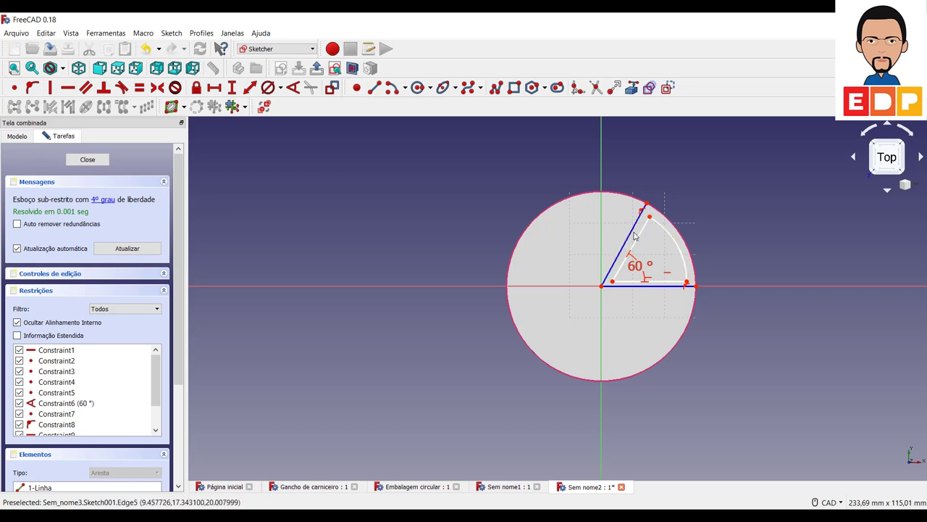
Make the inner slanted wedge edge parallel to the slanted outer reference line.
{"action": "left_click", "coordinate": [668, 283]}
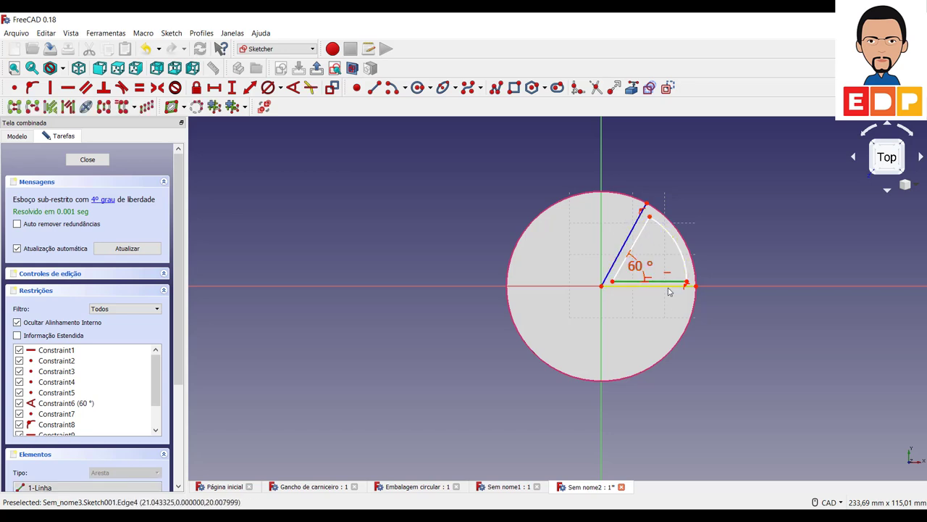
{"action": "scroll", "coordinate": [669, 291], "scroll_direction": "down", "scroll_amount": 2}
{"action": "scroll", "coordinate": [659, 282], "scroll_direction": "up", "scroll_amount": 6}
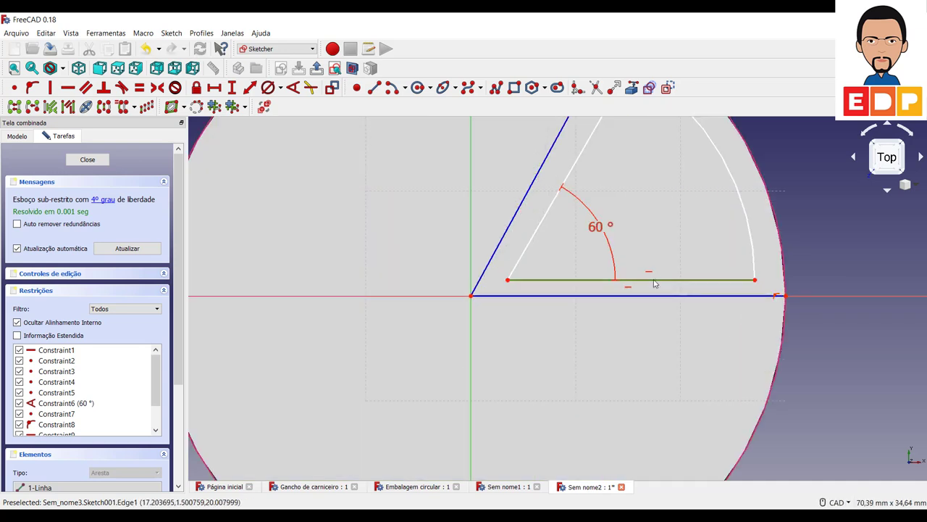
{"action": "left_click", "coordinate": [683, 251]}
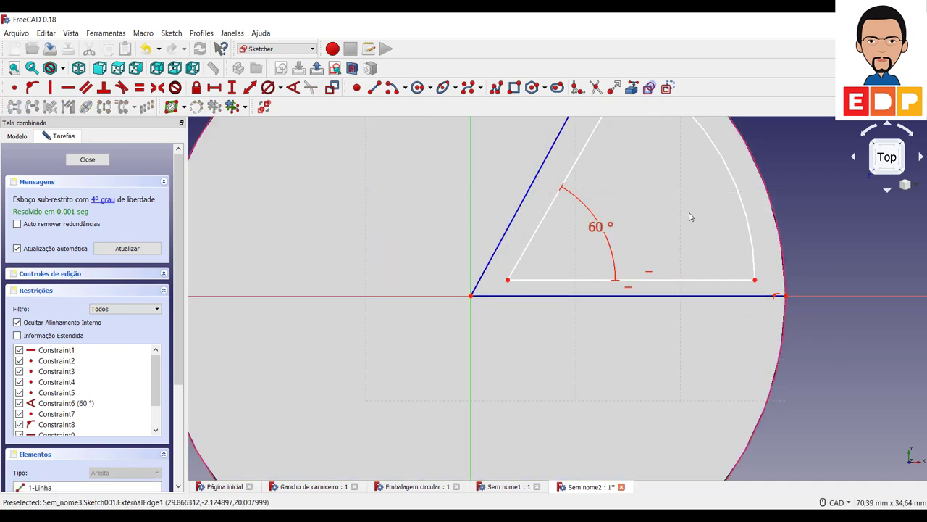
{"action": "scroll", "coordinate": [775, 227], "scroll_direction": "down", "scroll_amount": 3}
{"action": "scroll", "coordinate": [772, 226], "scroll_direction": "up", "scroll_amount": 2}
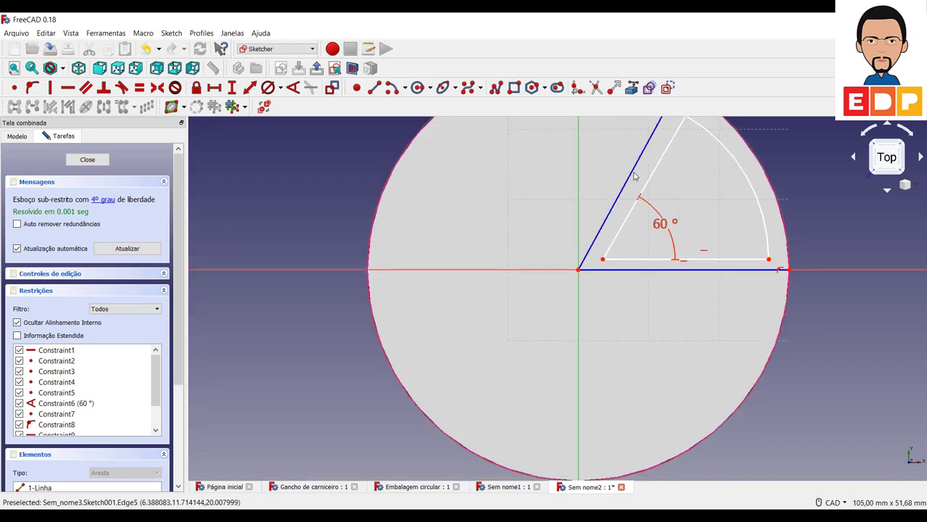
{"action": "left_click", "coordinate": [633, 176]}
{"action": "scroll", "coordinate": [632, 180], "scroll_direction": "down", "scroll_amount": 2}
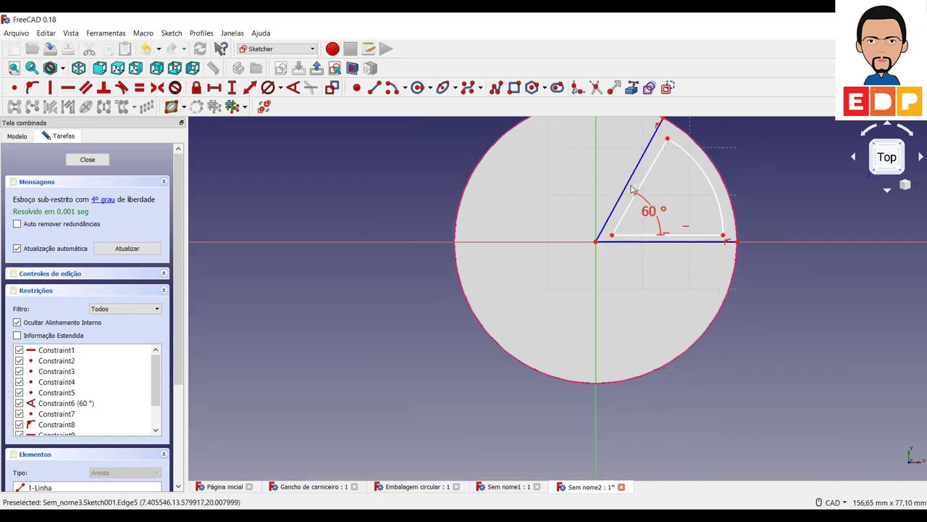
{"action": "left_click", "coordinate": [648, 177]}
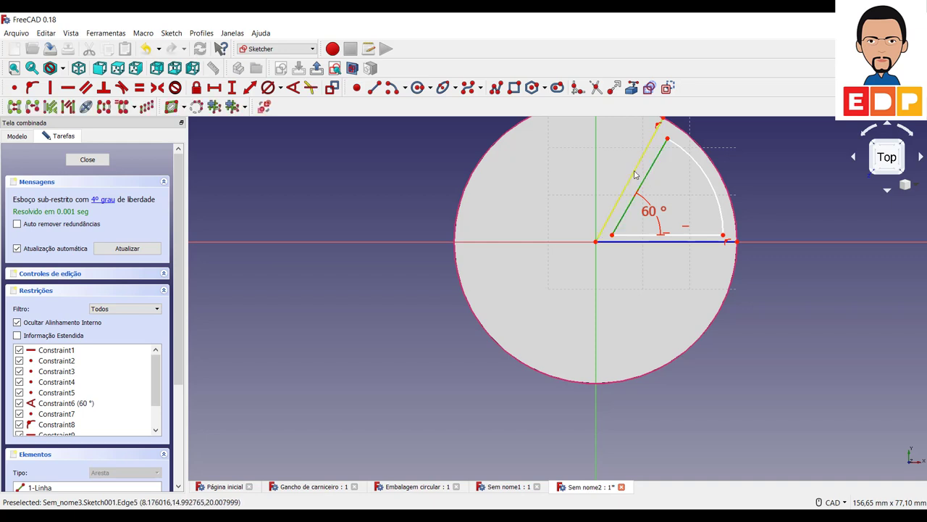
{"action": "left_click", "coordinate": [635, 174]}
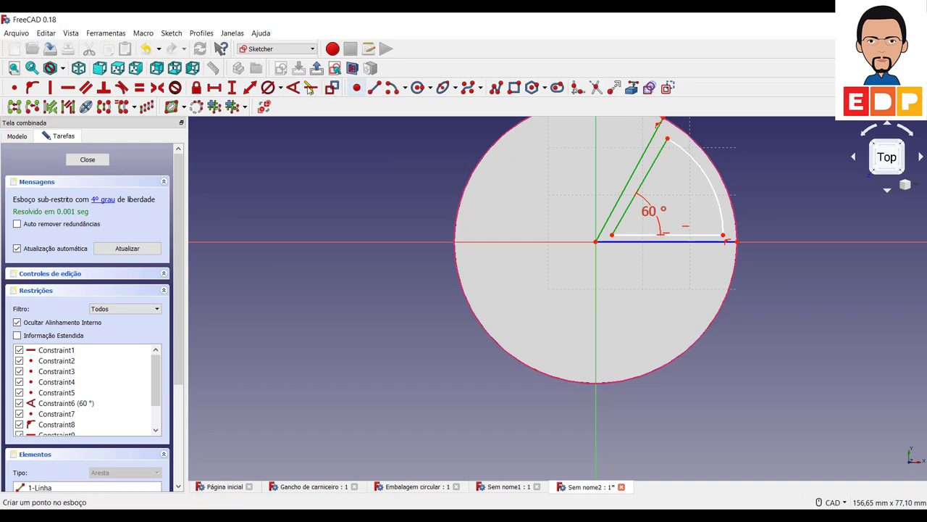
{"action": "left_click", "coordinate": [91, 91]}
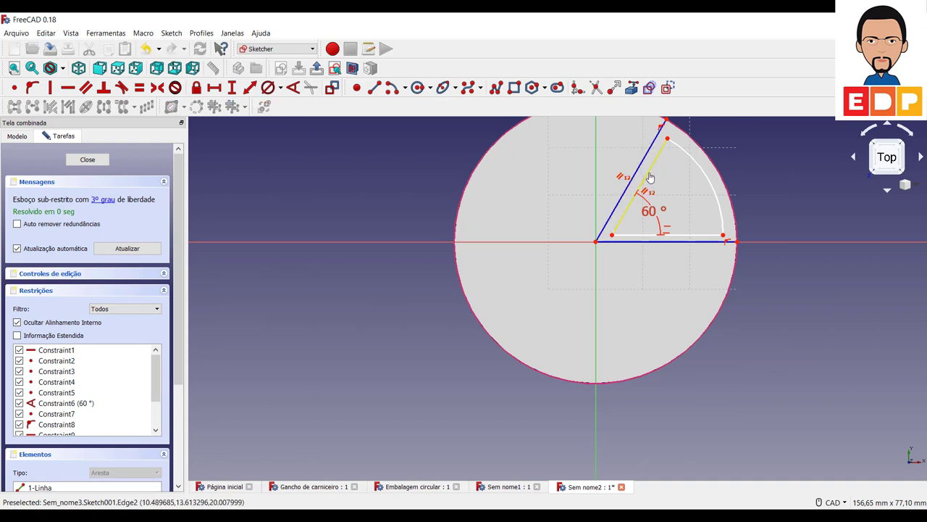
{"action": "left_click_drag", "start_coordinate": [654, 176], "coordinate": [653, 174]}
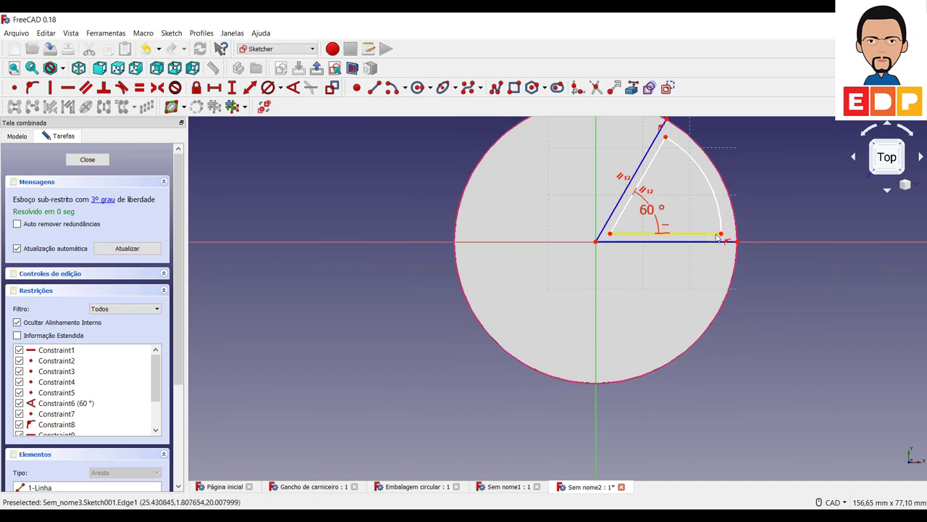
Constrain the wedge's bottom edge 0,5 mm vertically above the centre.
{"action": "left_click", "coordinate": [610, 234]}
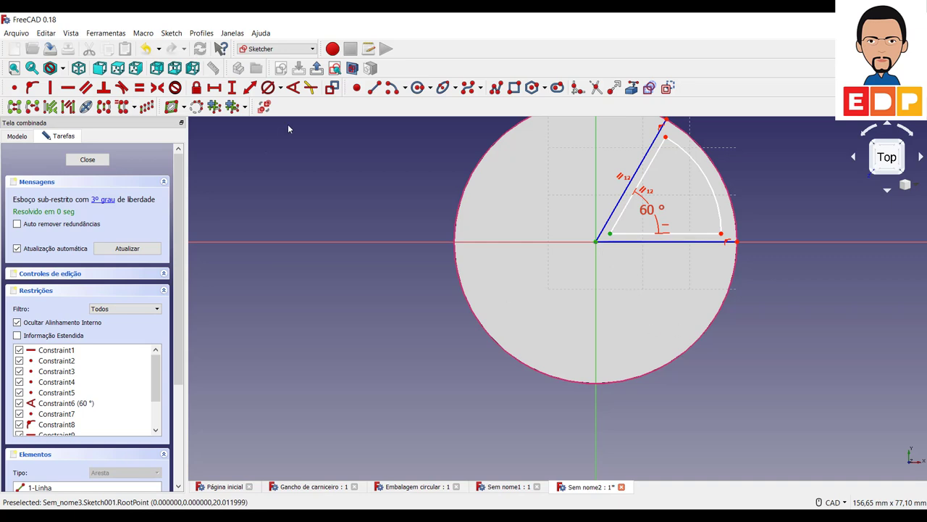
{"action": "left_click", "coordinate": [232, 87]}
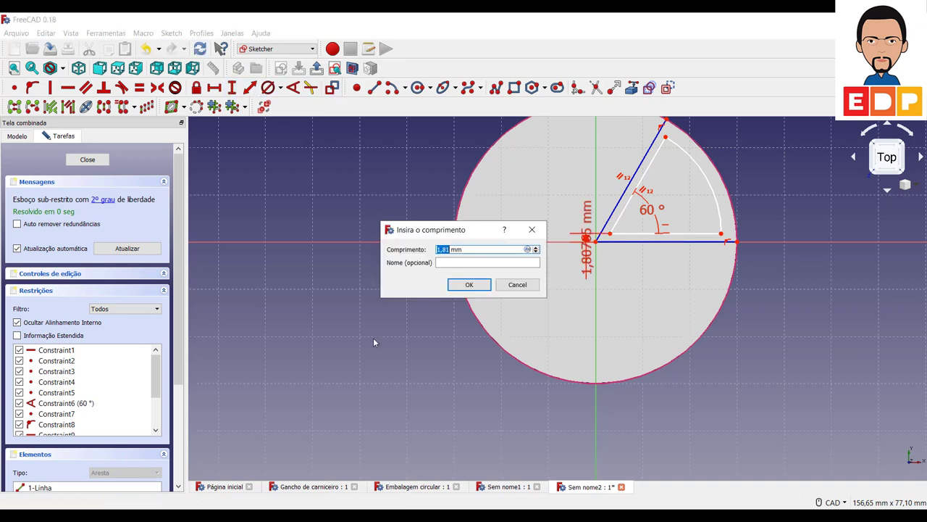
{"action": "type", "text": "0,1"}
{"action": "key", "text": "Return"}
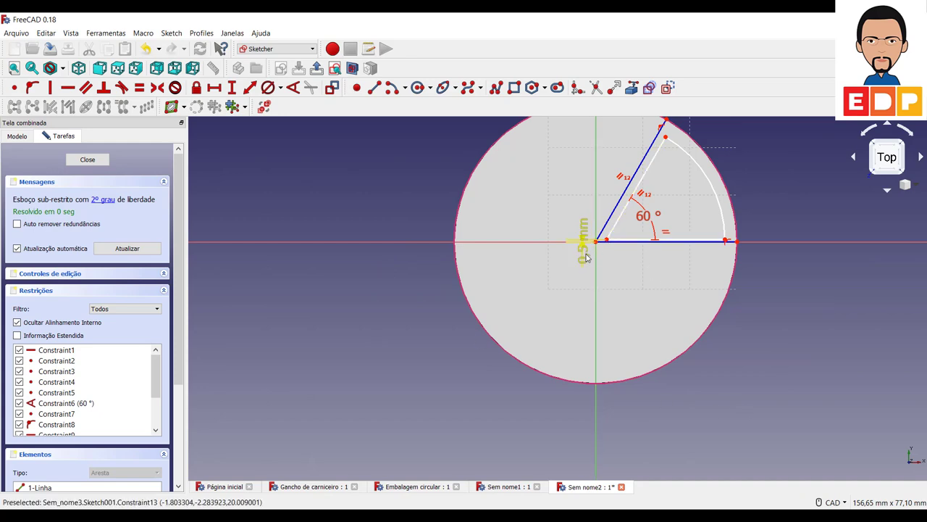
{"action": "mouse_move", "coordinate": [584, 240]}
{"action": "left_mouse_down"}
{"action": "mouse_move", "coordinate": [361, 355]}
{"action": "mouse_move", "coordinate": [376, 358]}
{"action": "left_mouse_up"}
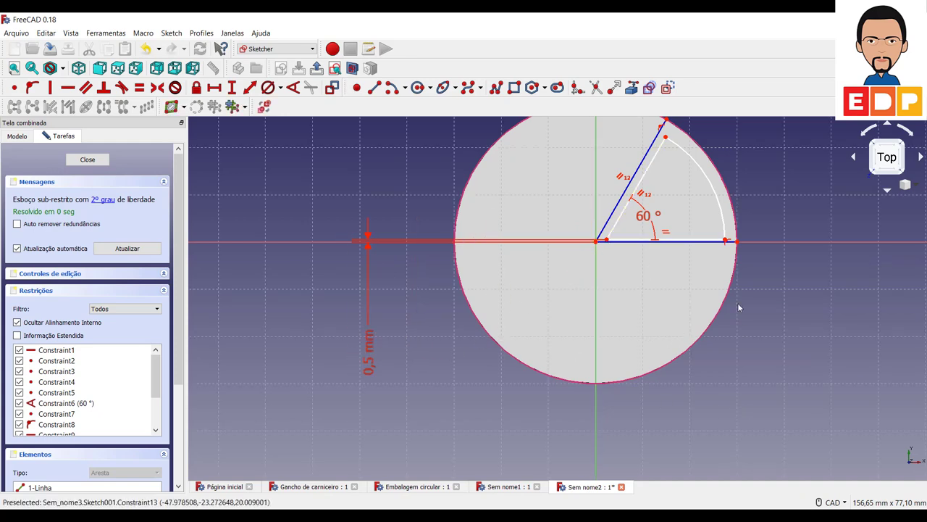
{"action": "scroll", "coordinate": [739, 308], "scroll_direction": "up", "scroll_amount": 2}
{"action": "scroll", "coordinate": [739, 308], "scroll_direction": "up", "scroll_amount": 2}
{"action": "scroll", "coordinate": [739, 308], "scroll_direction": "down", "scroll_amount": 6}
{"action": "scroll", "coordinate": [739, 308], "scroll_direction": "up", "scroll_amount": 2}
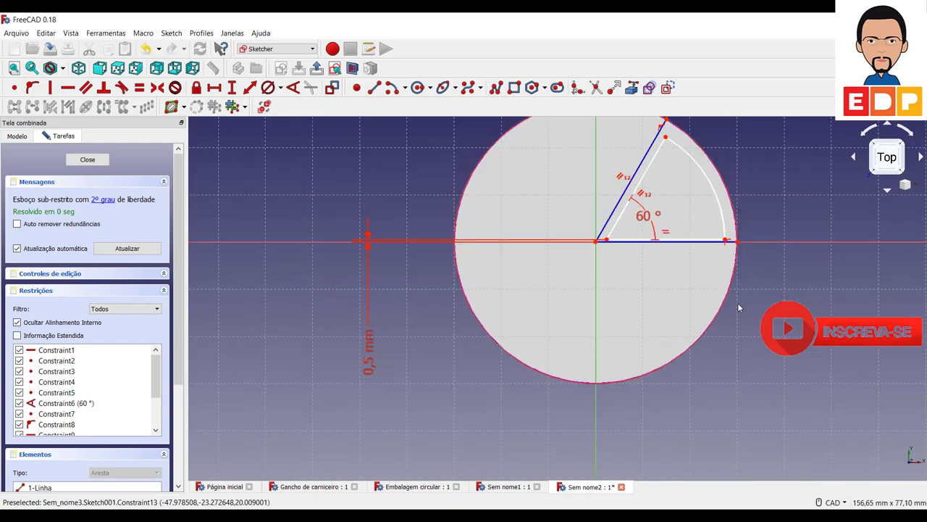
{"action": "scroll", "coordinate": [739, 308], "scroll_direction": "down", "scroll_amount": 4}
{"action": "scroll", "coordinate": [724, 297], "scroll_direction": "down", "scroll_amount": 4}
{"action": "scroll", "coordinate": [724, 296], "scroll_direction": "up", "scroll_amount": 4}
{"action": "scroll", "coordinate": [724, 297], "scroll_direction": "up", "scroll_amount": 5}
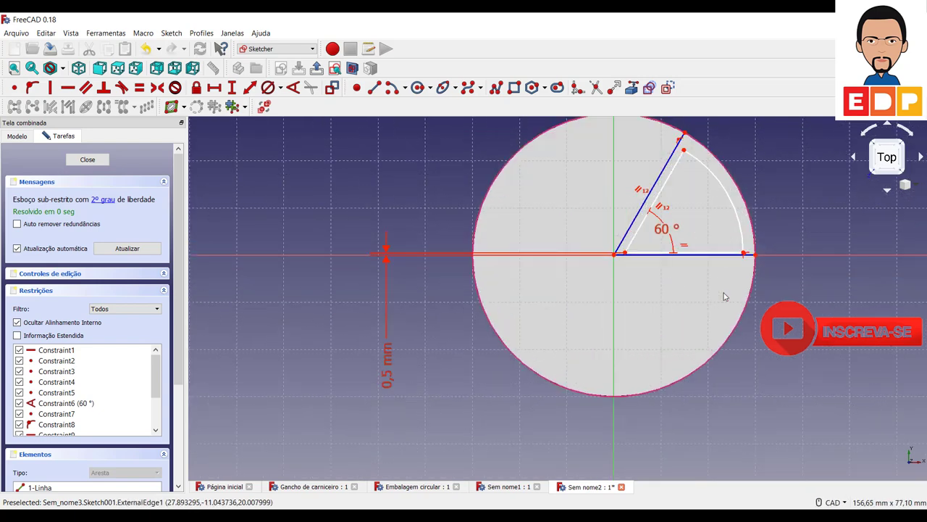
{"action": "scroll", "coordinate": [725, 296], "scroll_direction": "up", "scroll_amount": 2}
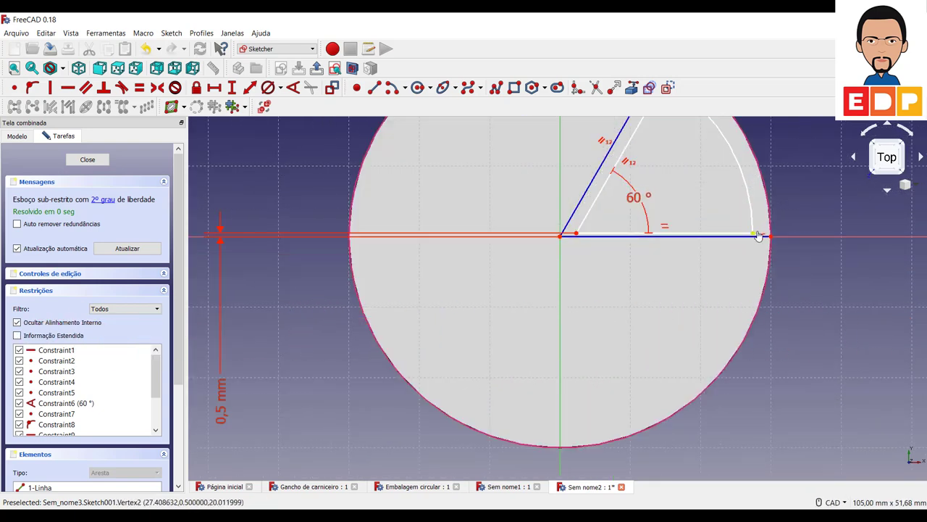
Set a 0,5 mm horizontal gap between the bottom line's outer end and the circle.
{"action": "left_click_drag", "start_coordinate": [758, 236], "coordinate": [768, 239]}
{"action": "left_click", "coordinate": [766, 236]}
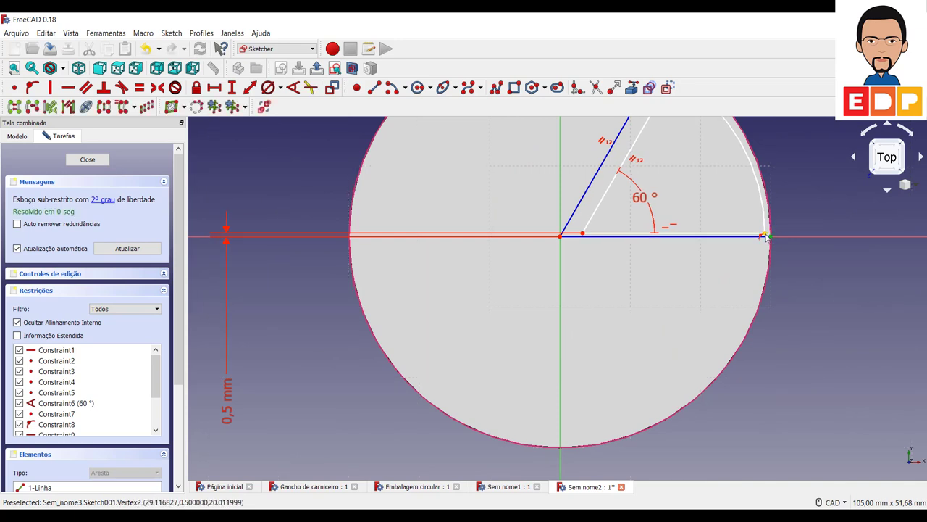
{"action": "left_click", "coordinate": [249, 87]}
{"action": "type", "text": "0,5"}
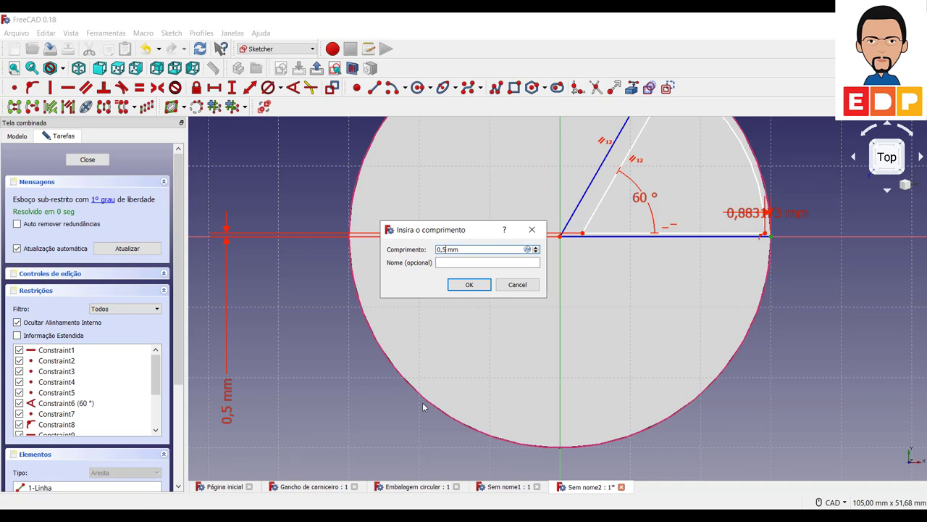
{"action": "key", "text": "Return"}
{"action": "scroll", "coordinate": [722, 284], "scroll_direction": "up", "scroll_amount": 3}
{"action": "scroll", "coordinate": [725, 284], "scroll_direction": "down", "scroll_amount": 8}
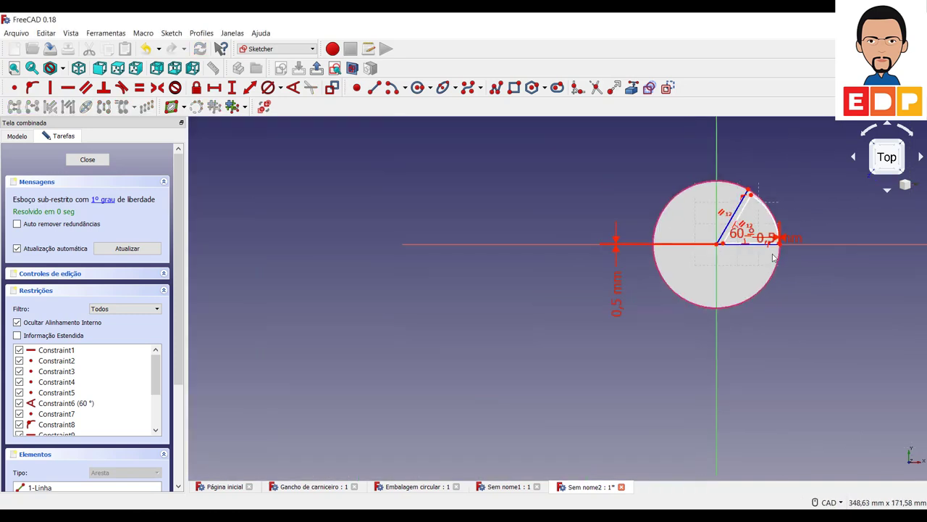
{"action": "middle_click_drag", "start_coordinate": [783, 295], "coordinate": [529, 366]}
{"action": "scroll", "coordinate": [464, 310], "scroll_direction": "down", "scroll_amount": 6}
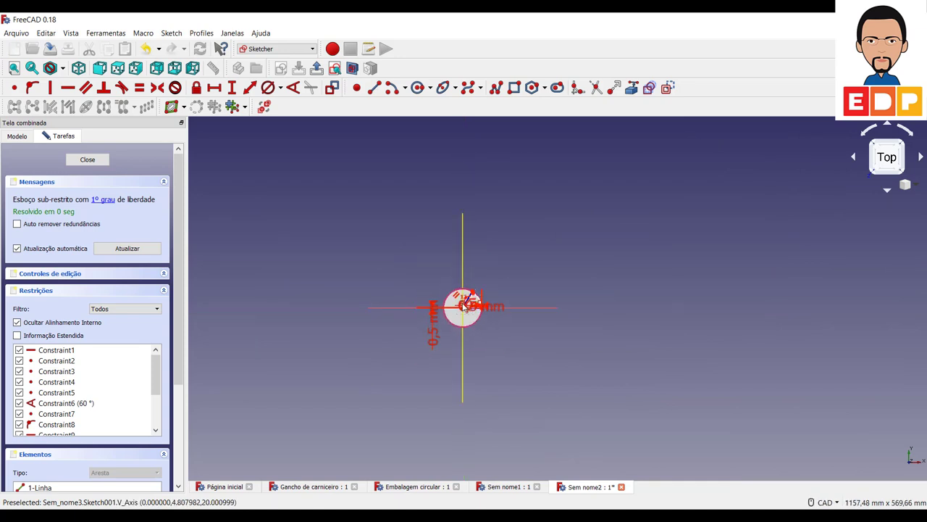
{"action": "scroll", "coordinate": [464, 309], "scroll_direction": "up", "scroll_amount": 6}
{"action": "scroll", "coordinate": [465, 310], "scroll_direction": "up", "scroll_amount": 2}
{"action": "scroll", "coordinate": [517, 332], "scroll_direction": "up", "scroll_amount": 4}
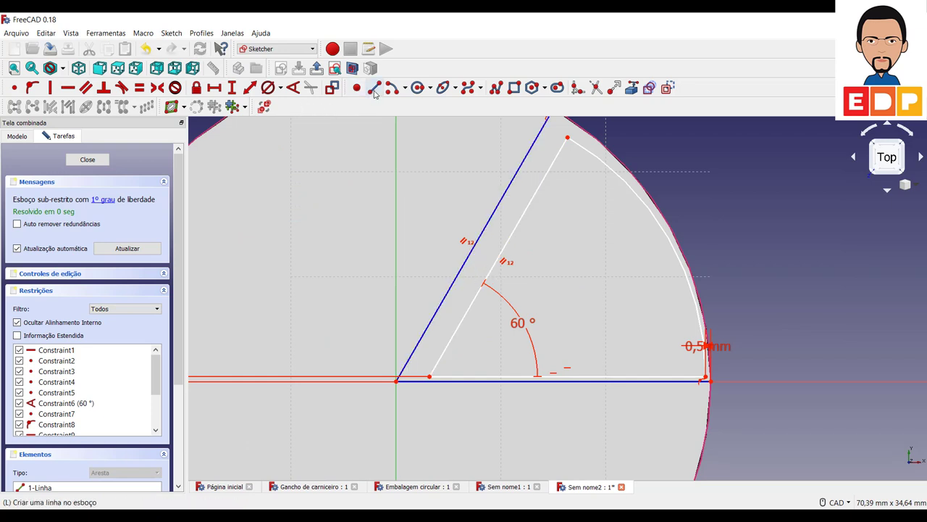
Draw a short line ending on the slanted outer line, then select it with the slanted line.
{"action": "left_click", "coordinate": [375, 88]}
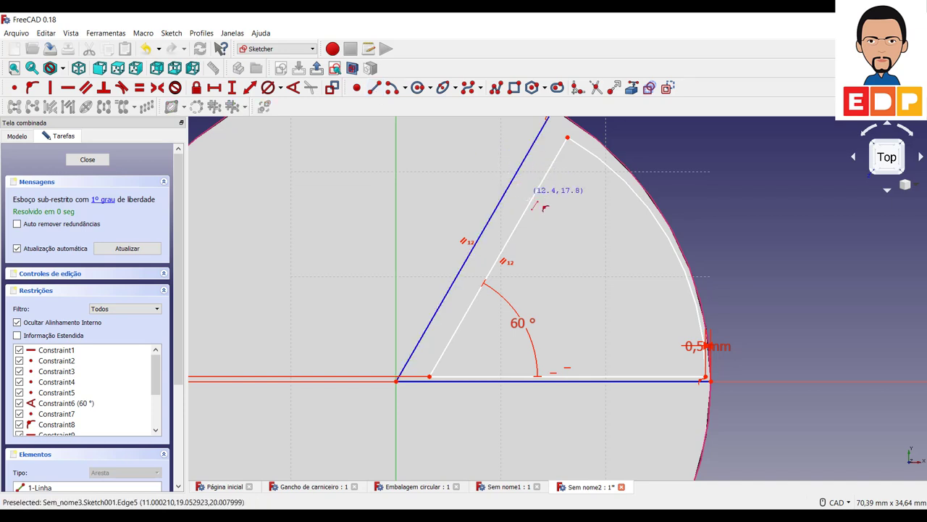
{"action": "left_click", "coordinate": [507, 196]}
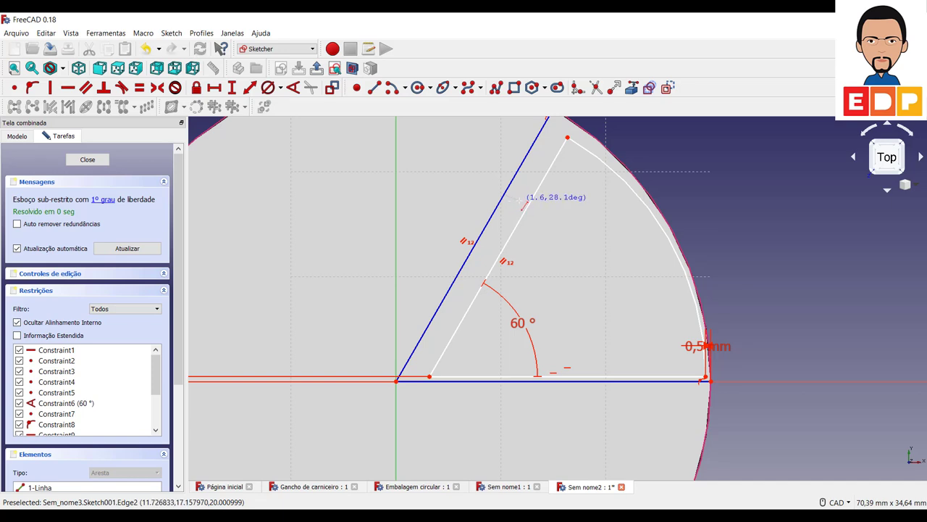
{"action": "scroll", "coordinate": [507, 196], "scroll_direction": "up", "scroll_amount": 5}
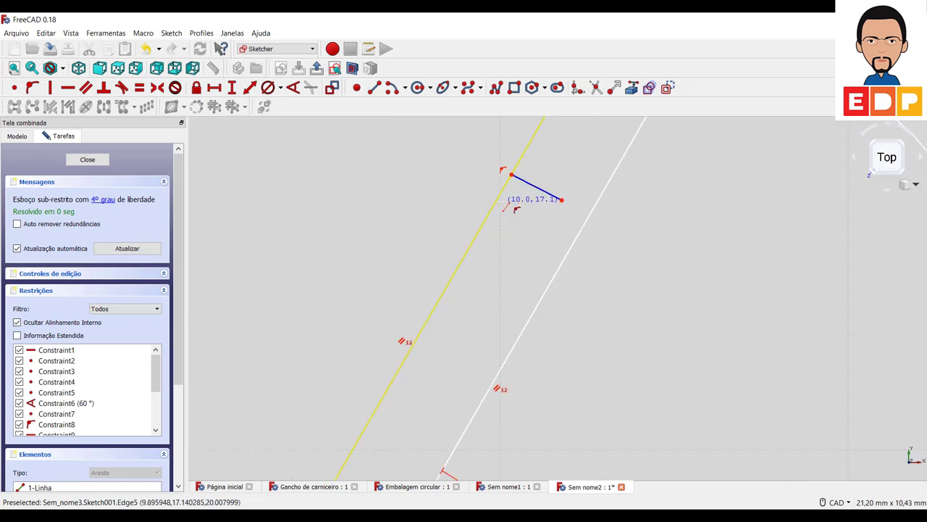
{"action": "left_click", "coordinate": [510, 175]}
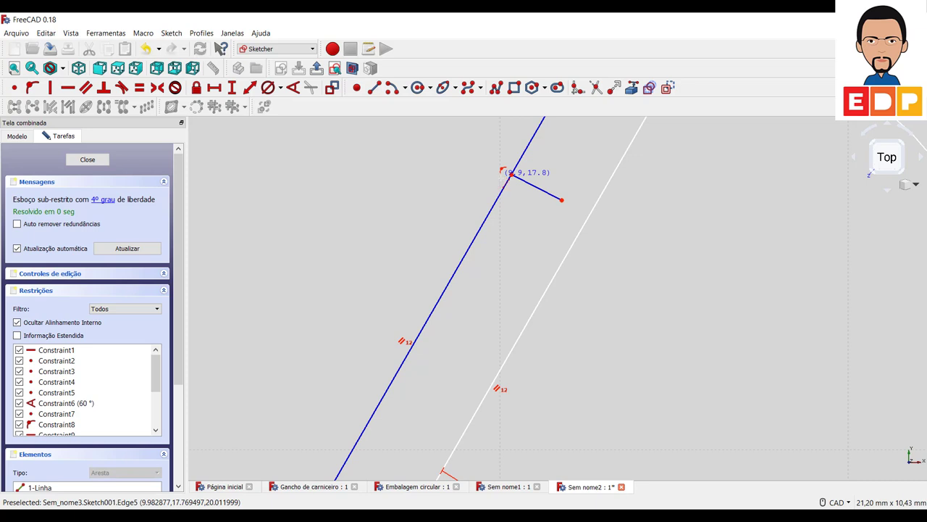
{"action": "right_click", "coordinate": [548, 231]}
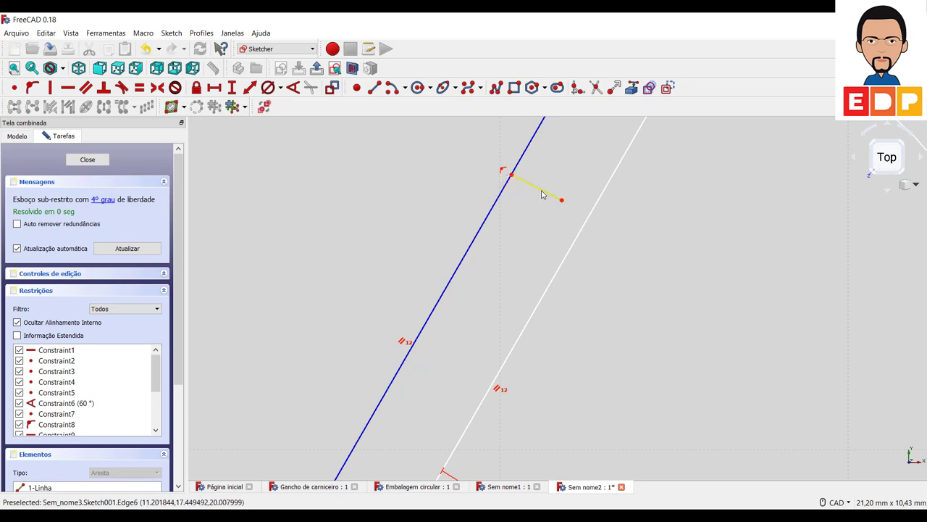
{"action": "left_click", "coordinate": [542, 193]}
{"action": "left_click", "coordinate": [497, 202]}
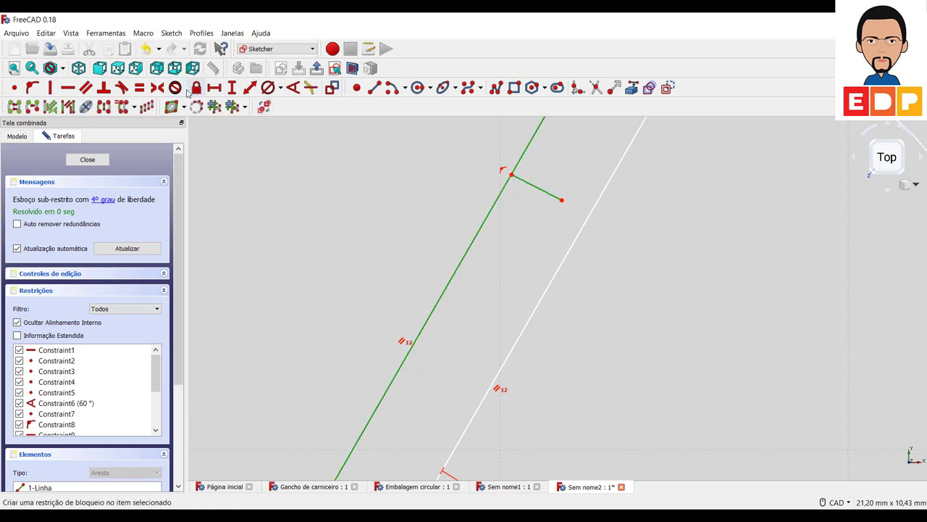
Make the short line perpendicular to the slanted edge and fix its length at 0,5 mm.
{"action": "left_click", "coordinate": [103, 88]}
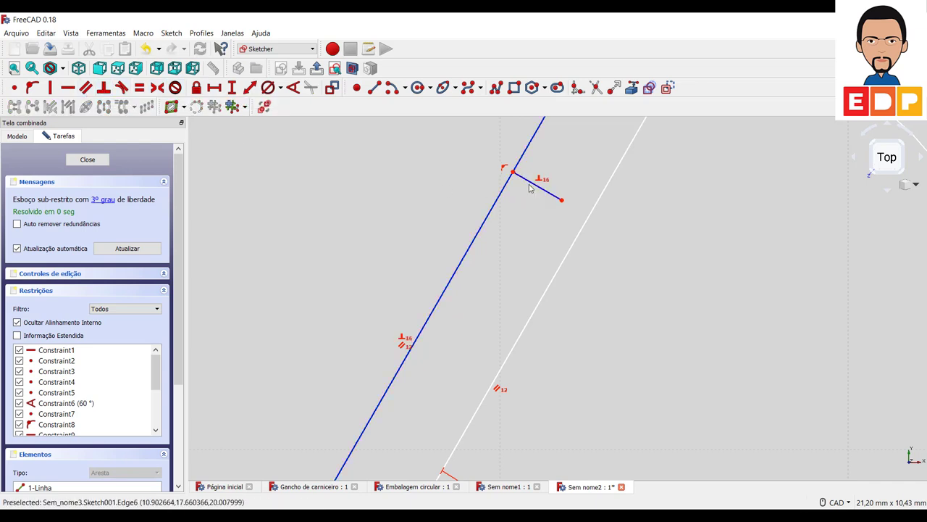
{"action": "left_click", "coordinate": [562, 200]}
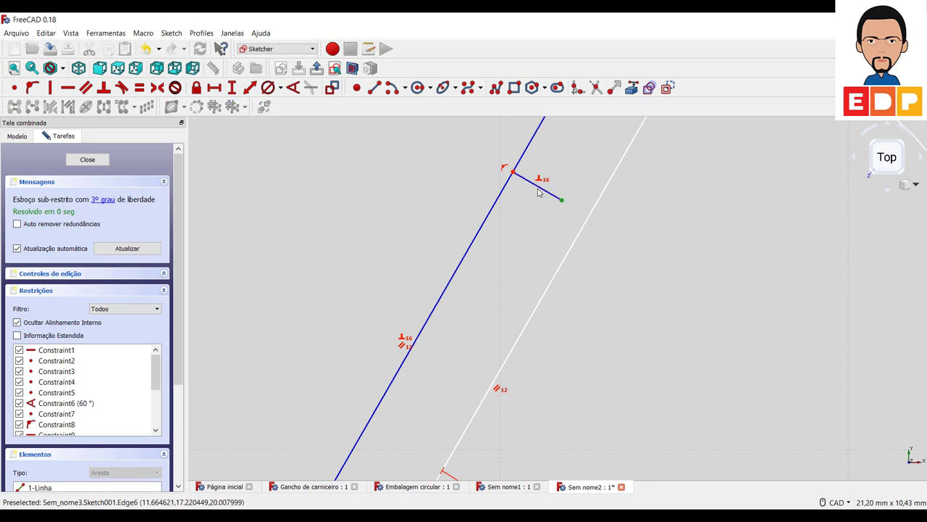
{"action": "left_click", "coordinate": [513, 173]}
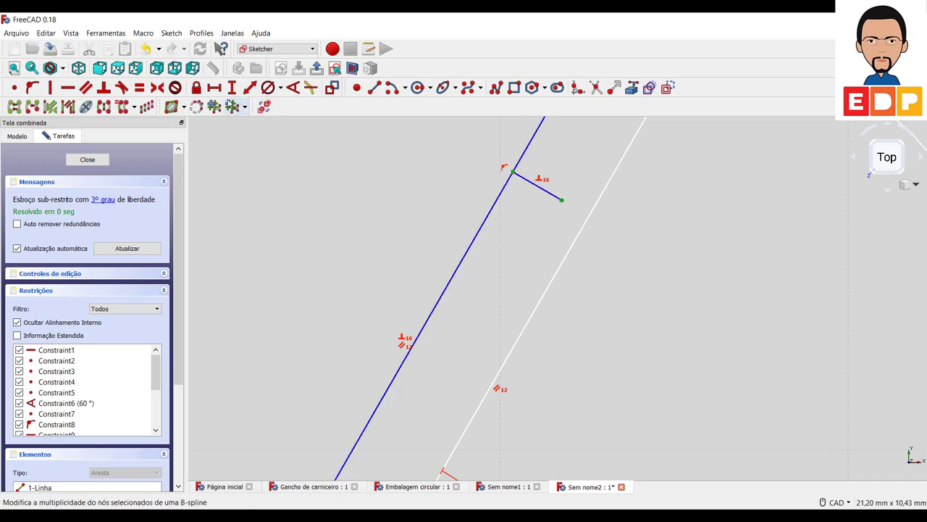
{"action": "left_click", "coordinate": [248, 88]}
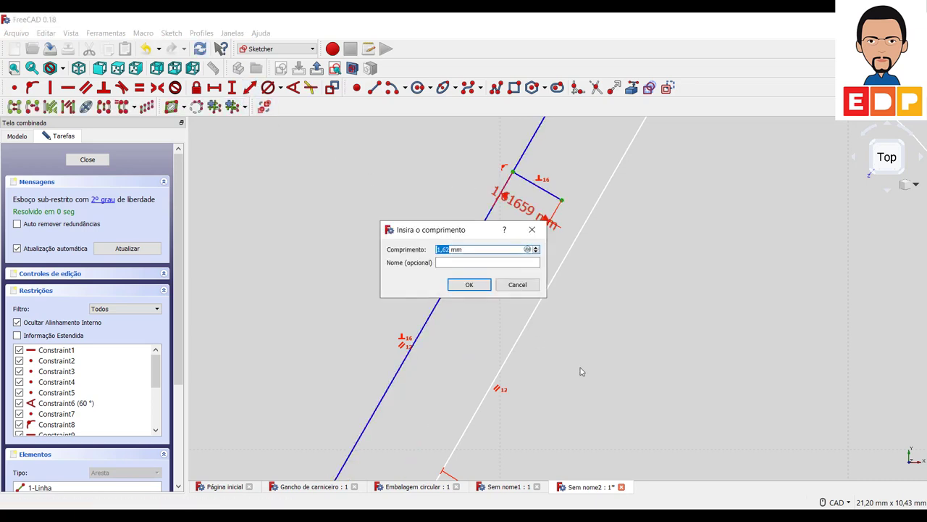
{"action": "type", "text": "5"}
{"action": "key", "text": "Return"}
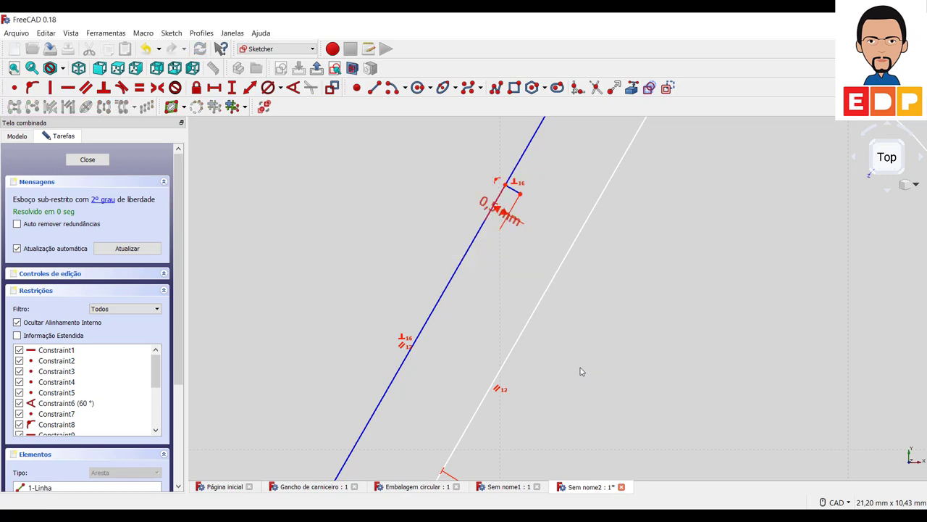
Attach the short line's end onto the offset line and move the 0,5 mm label aside.
{"action": "left_click", "coordinate": [582, 230]}
{"action": "left_click", "coordinate": [521, 194]}
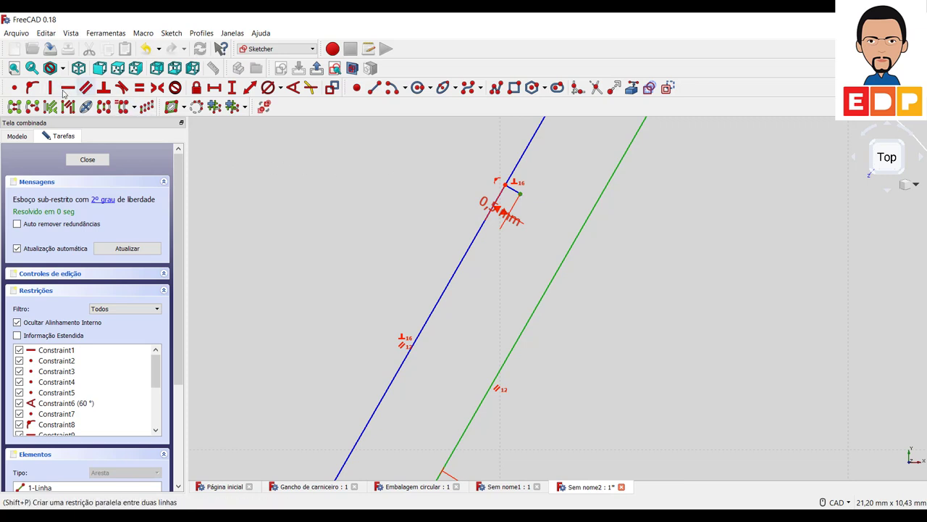
{"action": "left_click", "coordinate": [32, 87]}
{"action": "scroll", "coordinate": [578, 271], "scroll_direction": "down", "scroll_amount": 4}
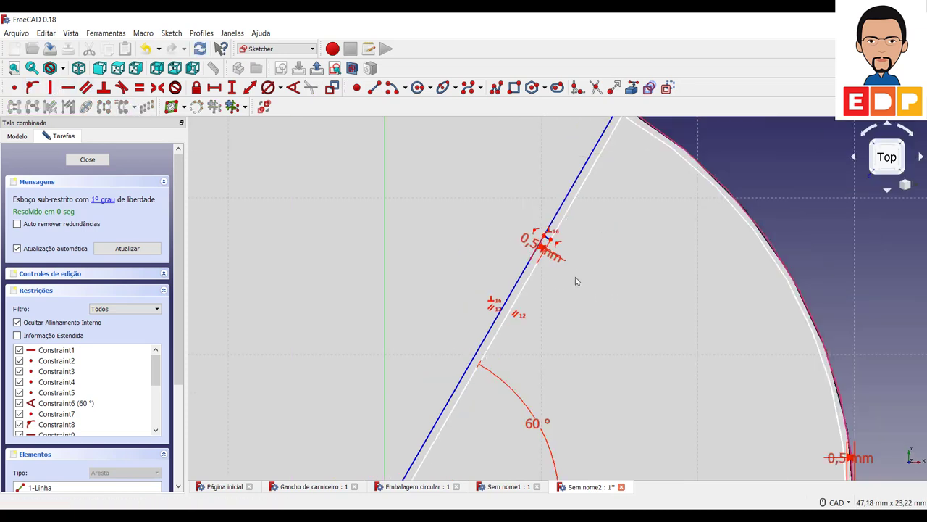
{"action": "scroll", "coordinate": [578, 276], "scroll_direction": "down", "scroll_amount": 2}
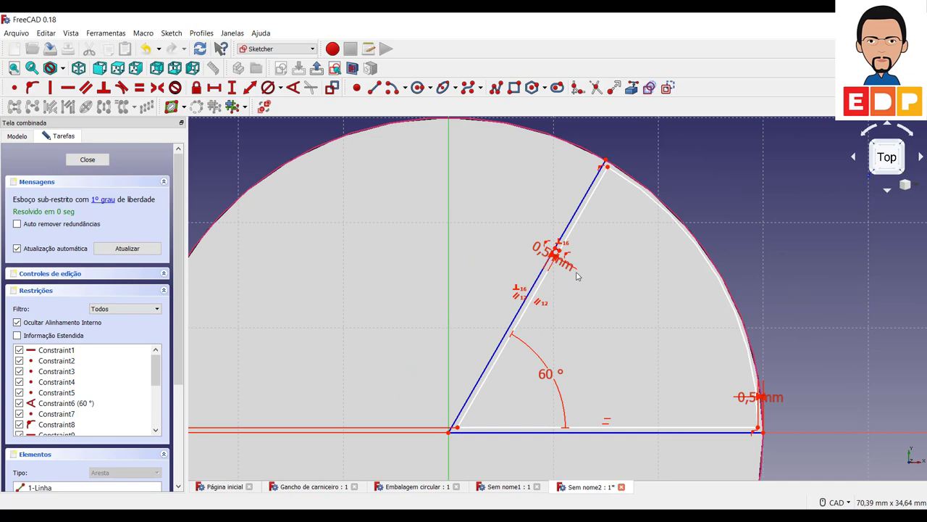
{"action": "scroll", "coordinate": [578, 276], "scroll_direction": "up", "scroll_amount": 2}
{"action": "left_click_drag", "start_coordinate": [547, 245], "coordinate": [464, 225]}
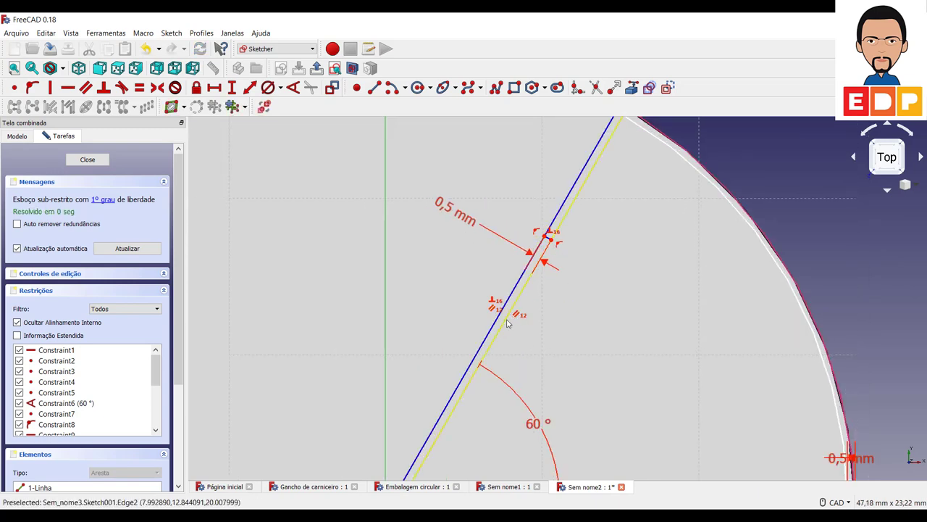
{"action": "scroll", "coordinate": [508, 324], "scroll_direction": "down", "scroll_amount": 2}
{"action": "scroll", "coordinate": [478, 297], "scroll_direction": "up", "scroll_amount": 2}
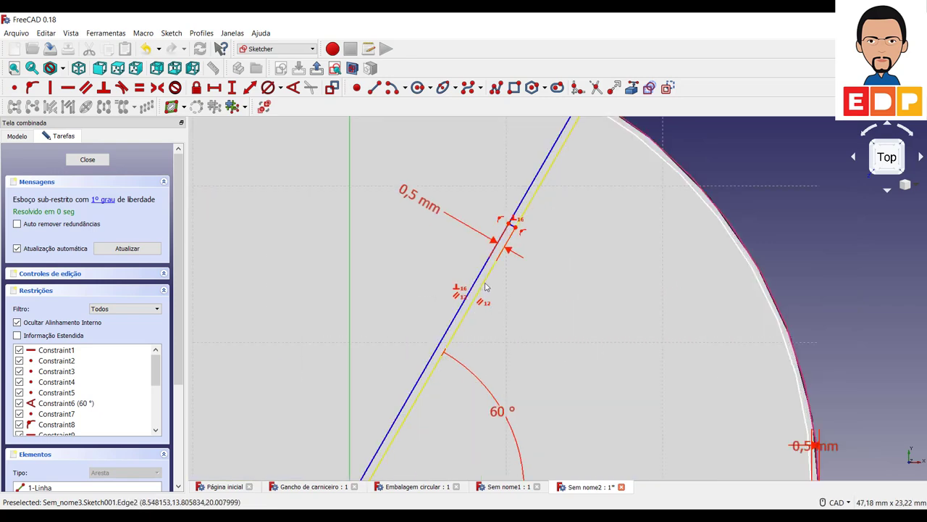
{"action": "scroll", "coordinate": [479, 280], "scroll_direction": "down", "scroll_amount": 2}
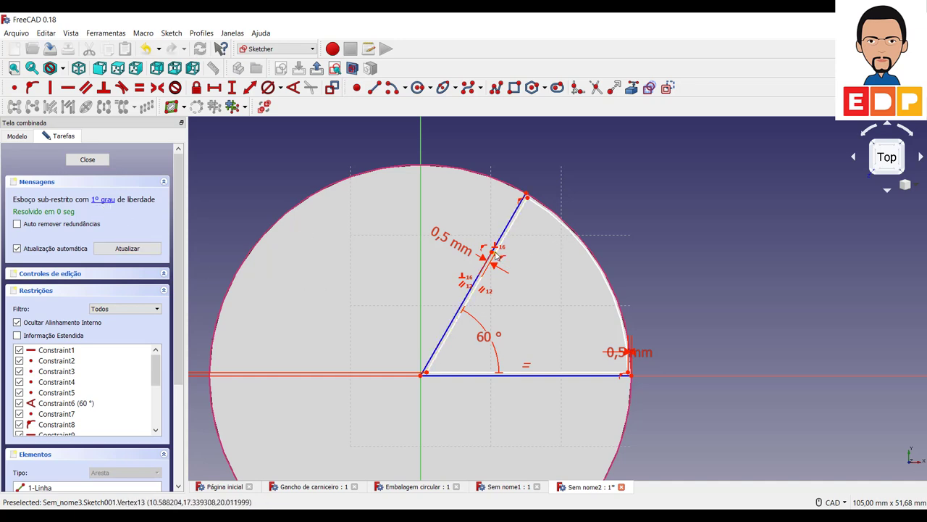
{"action": "scroll", "coordinate": [499, 257], "scroll_direction": "up", "scroll_amount": 3}
{"action": "scroll", "coordinate": [497, 257], "scroll_direction": "up", "scroll_amount": 3}
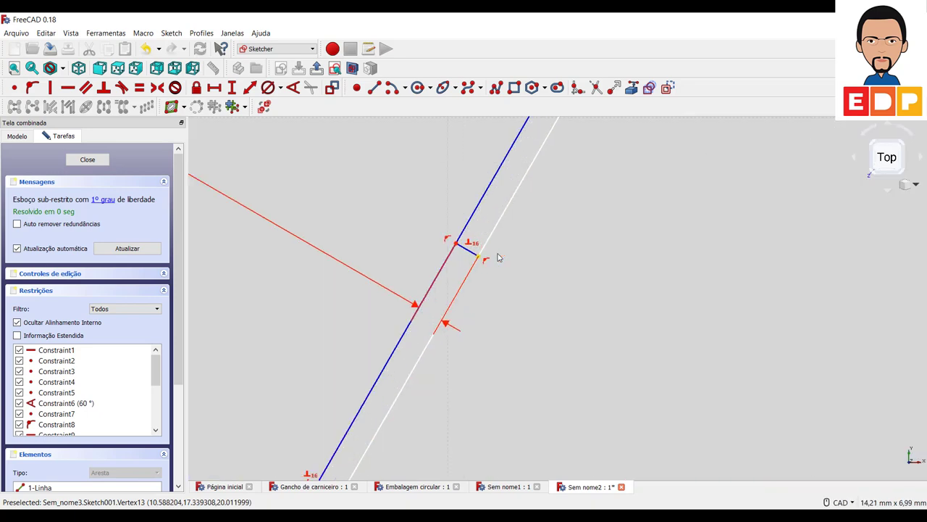
{"action": "scroll", "coordinate": [501, 261], "scroll_direction": "down", "scroll_amount": 6}
{"action": "scroll", "coordinate": [529, 270], "scroll_direction": "down", "scroll_amount": 3}
{"action": "scroll", "coordinate": [531, 269], "scroll_direction": "up", "scroll_amount": 3}
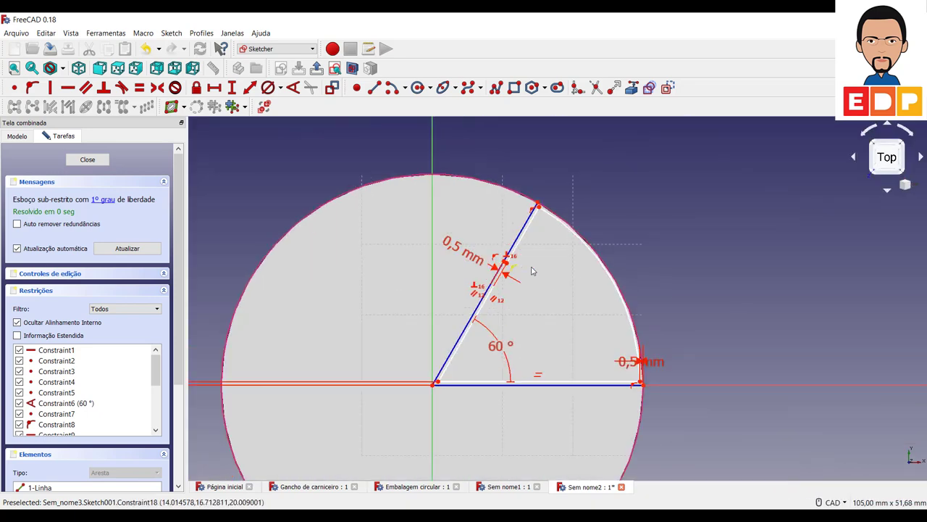
Close the sketch and pocket the wedge 14 mm deep into the cylinder.
{"action": "left_click", "coordinate": [87, 161]}
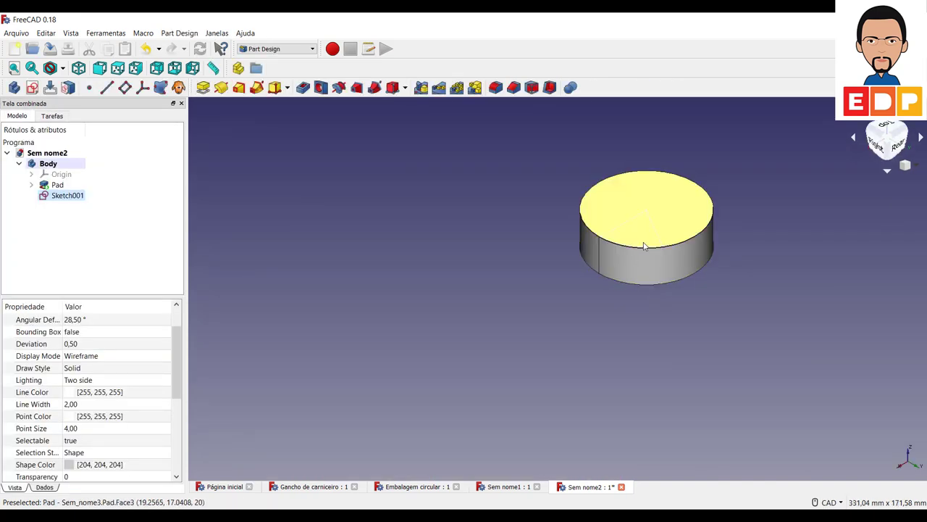
{"action": "left_click", "coordinate": [302, 87]}
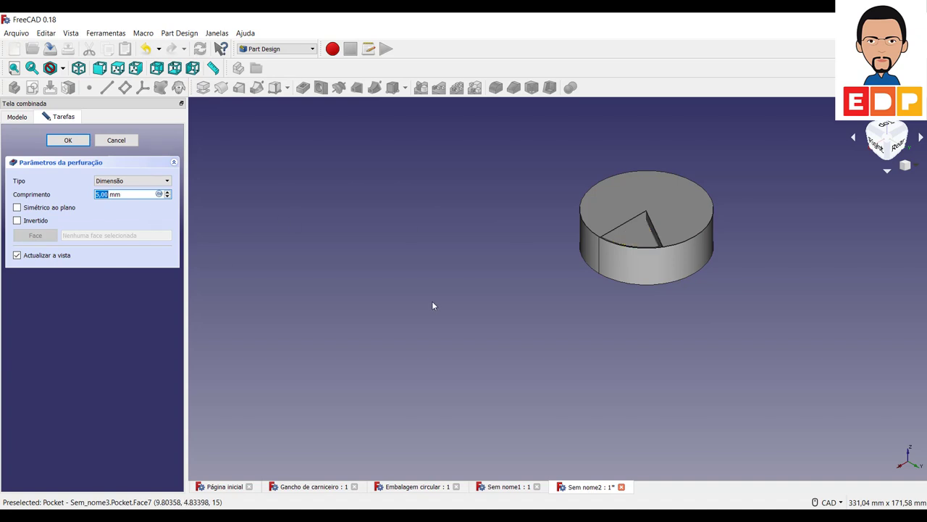
{"action": "type", "text": "14"}
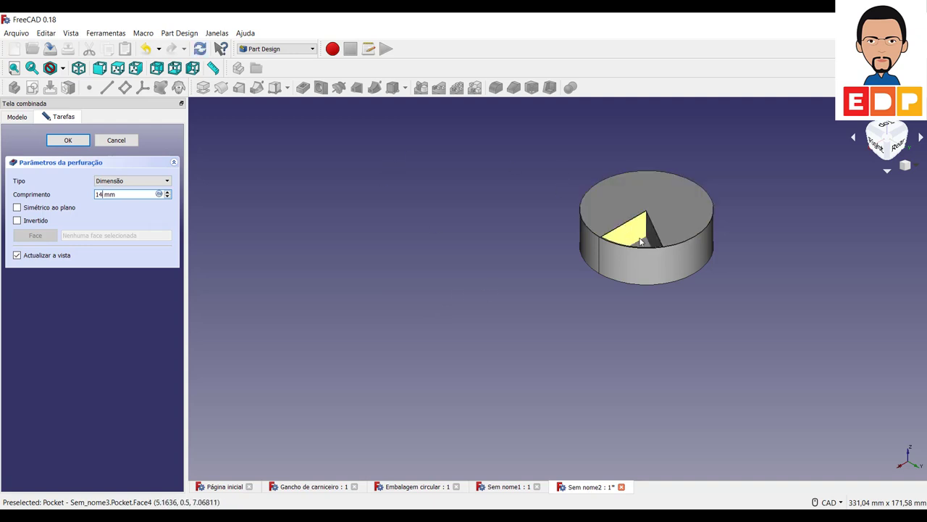
Confirm the 14 mm pocket and recentre the cylinder in an angled 3D view.
{"action": "left_click", "coordinate": [67, 141]}
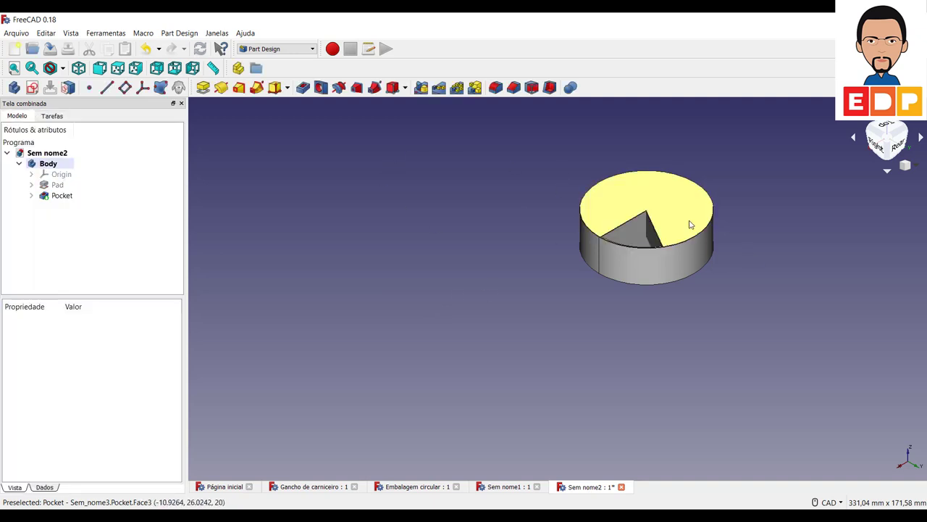
{"action": "left_click", "coordinate": [885, 129]}
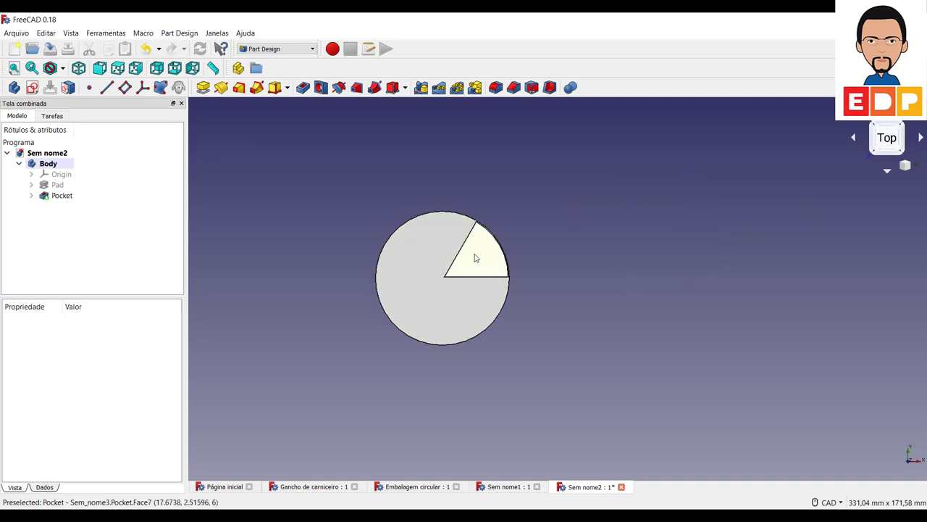
{"action": "left_click", "coordinate": [905, 126]}
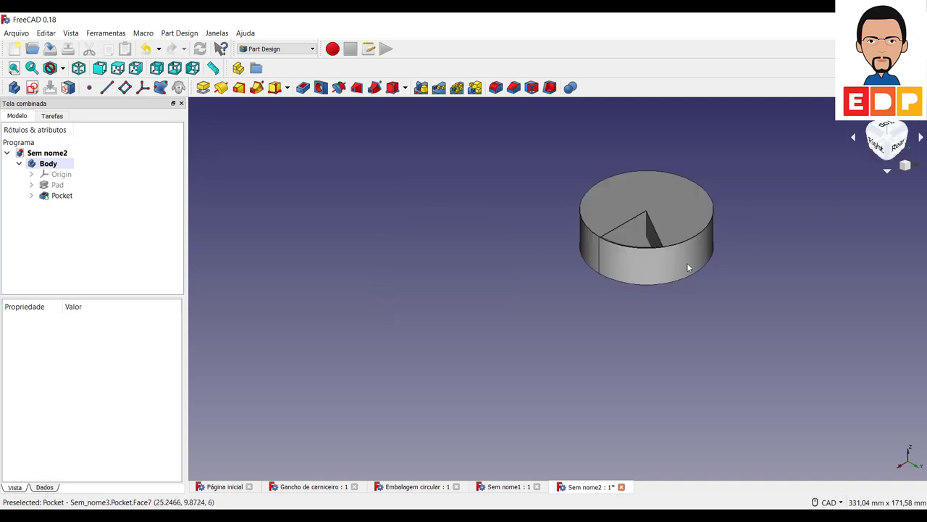
{"action": "scroll", "coordinate": [670, 308], "scroll_direction": "up", "scroll_amount": 4}
{"action": "middle_click_drag", "start_coordinate": [648, 340], "coordinate": [485, 518]}
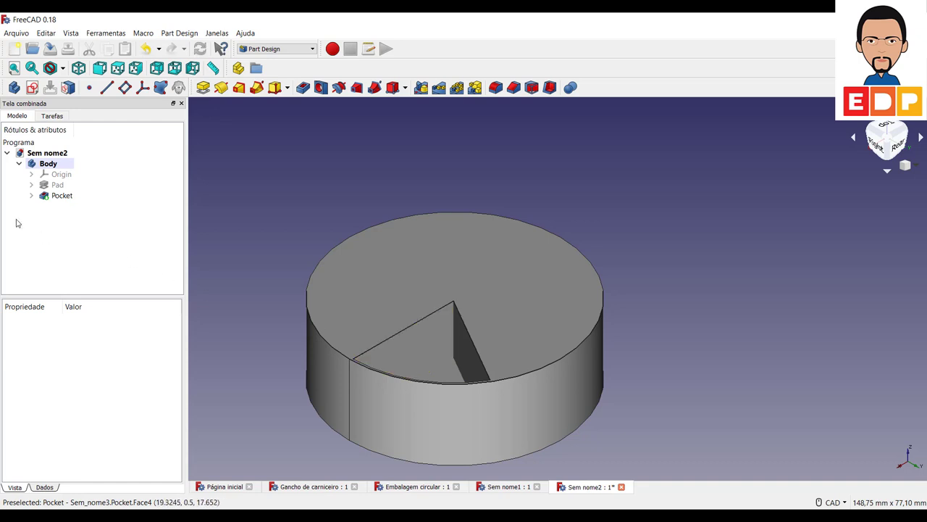
Select the Pocket feature and start a polar pattern from it.
{"action": "left_click", "coordinate": [60, 196]}
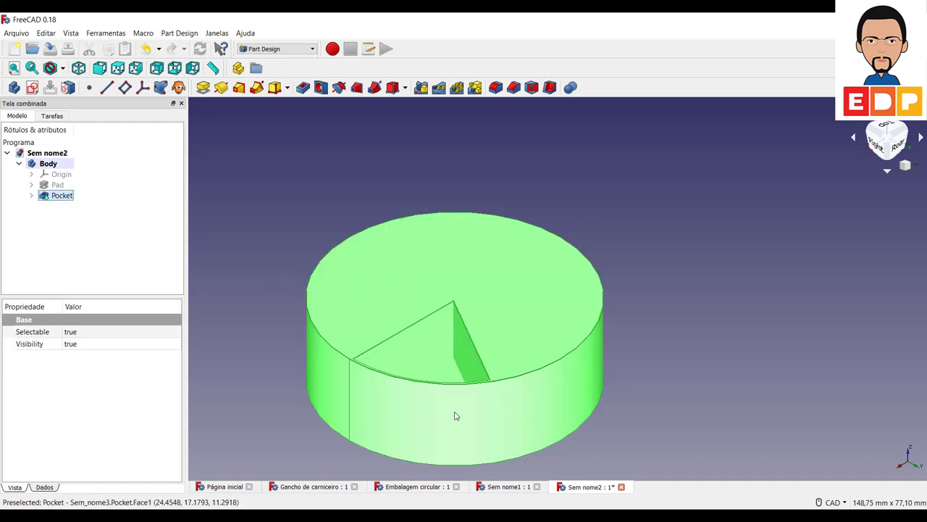
{"action": "left_click", "coordinate": [285, 175]}
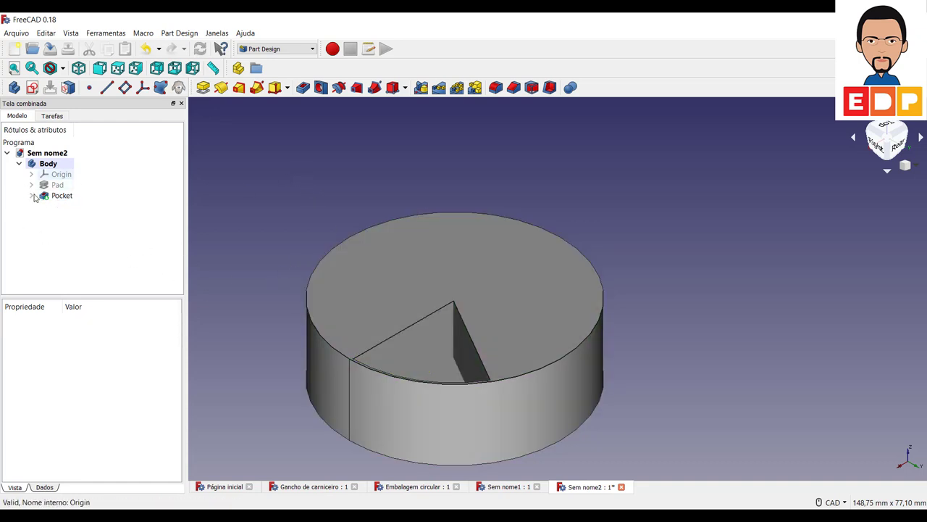
{"action": "left_click", "coordinate": [63, 198]}
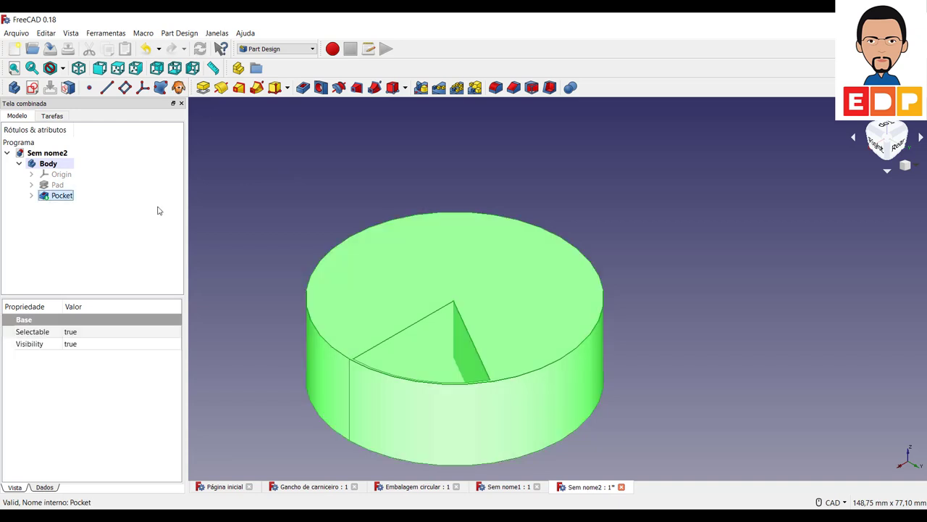
{"action": "left_click", "coordinate": [457, 87]}
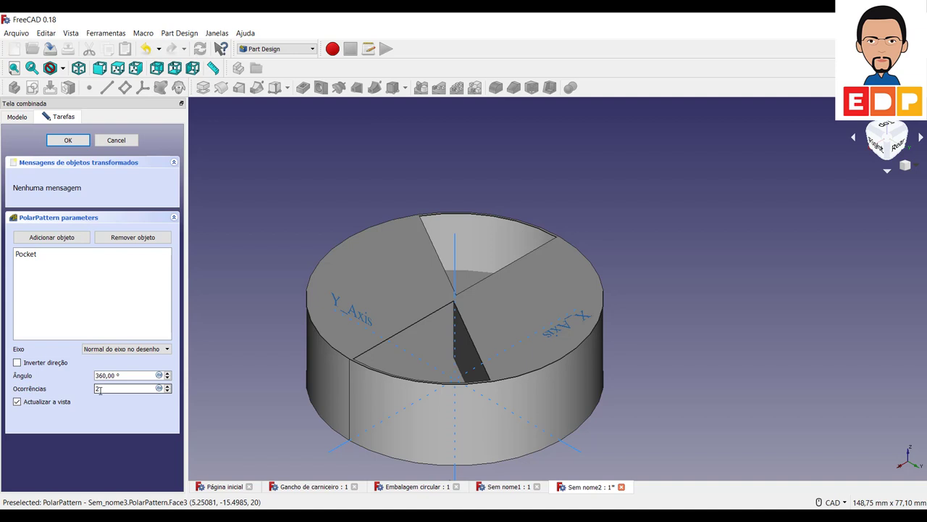
Raise the polar pattern to 6 occurrences over 360° and confirm it.
{"action": "left_click", "coordinate": [167, 385]}
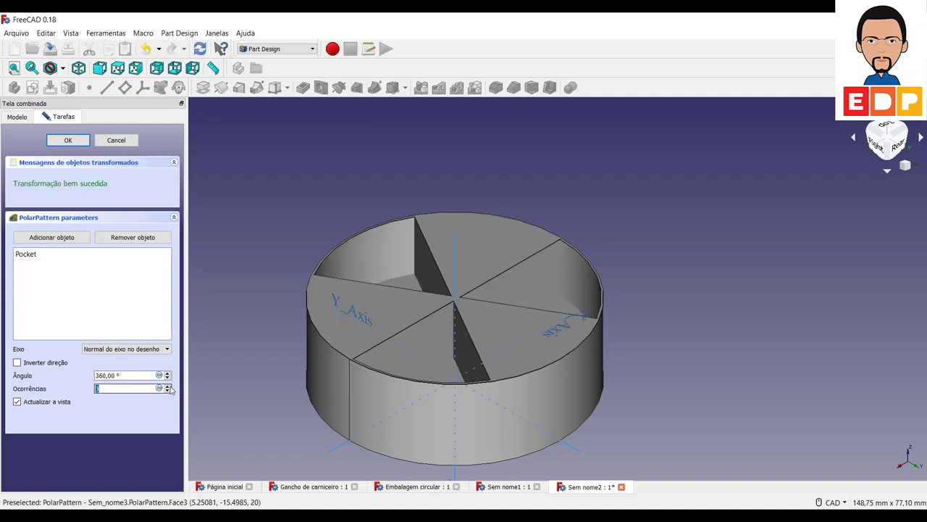
{"action": "left_click", "coordinate": [167, 385]}
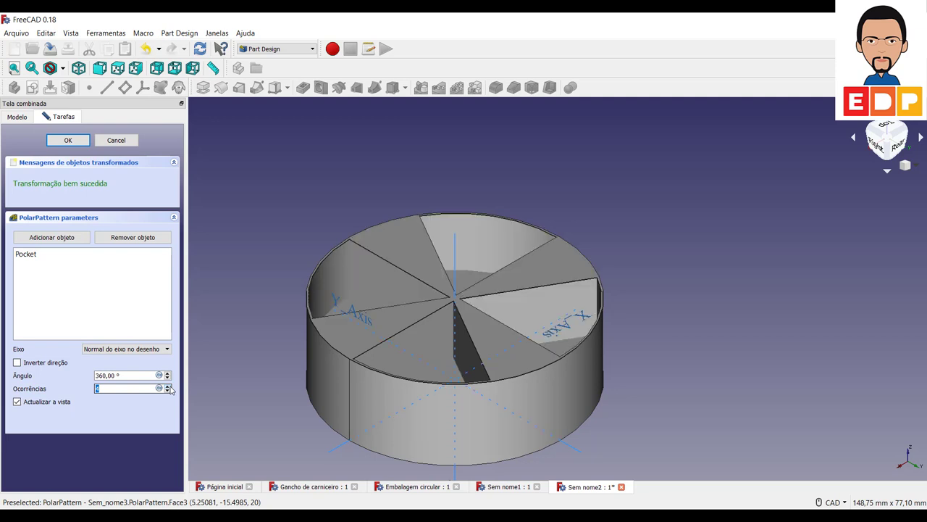
{"action": "left_click", "coordinate": [167, 386]}
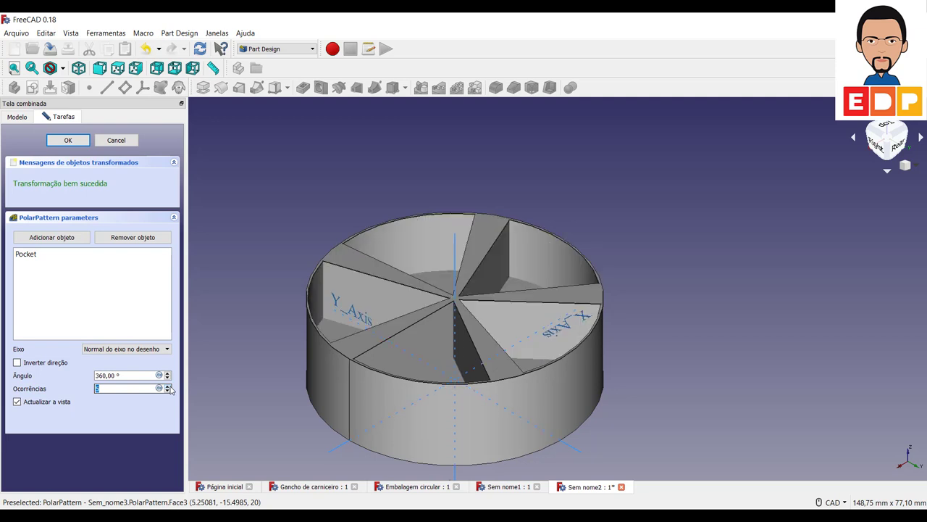
{"action": "left_click", "coordinate": [167, 387]}
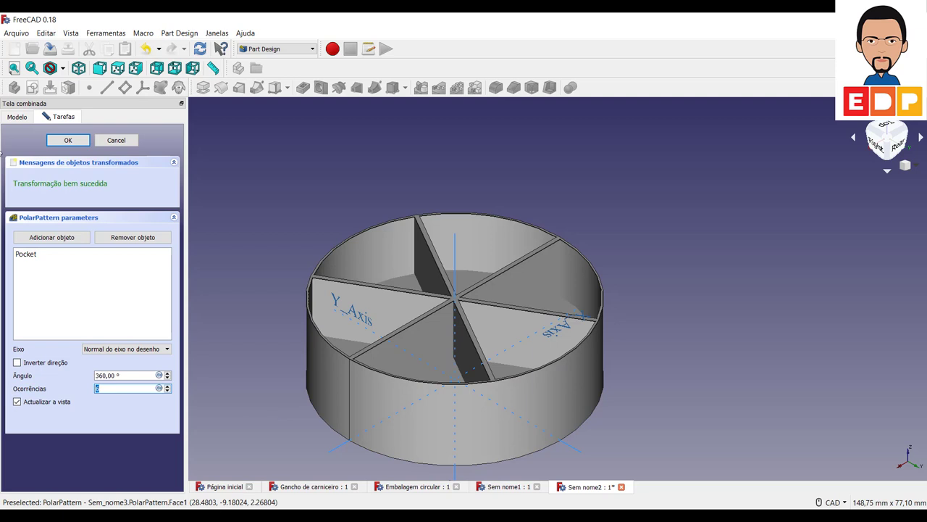
{"action": "left_click", "coordinate": [68, 141]}
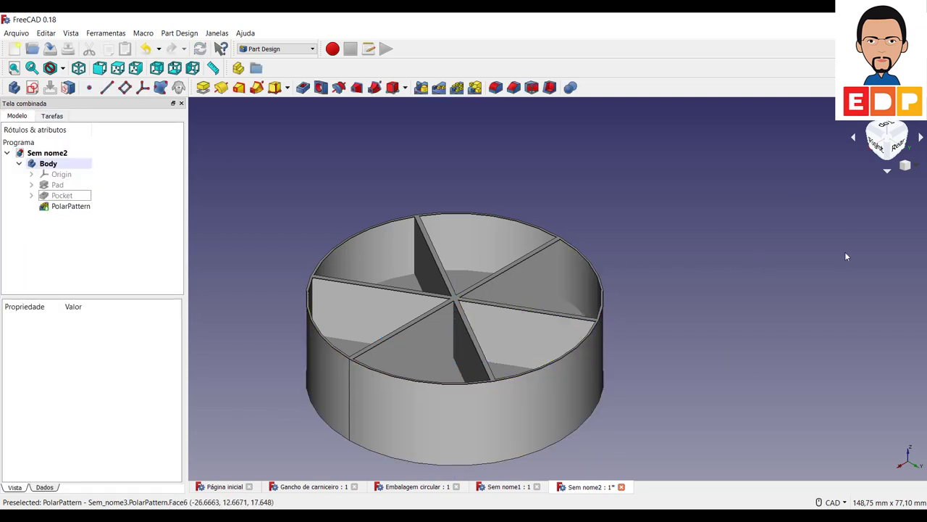
{"action": "middle_click_drag", "start_coordinate": [695, 260], "coordinate": [802, 243]}
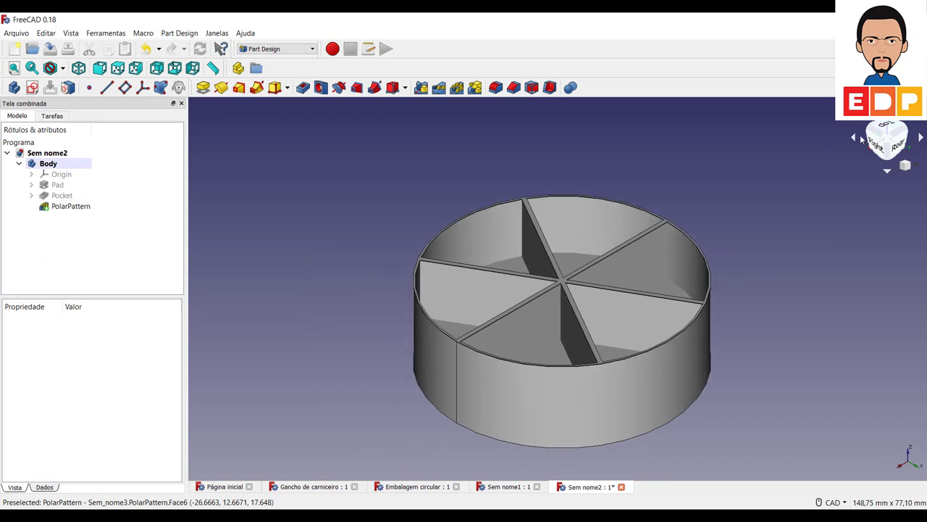
{"action": "left_click", "coordinate": [885, 127]}
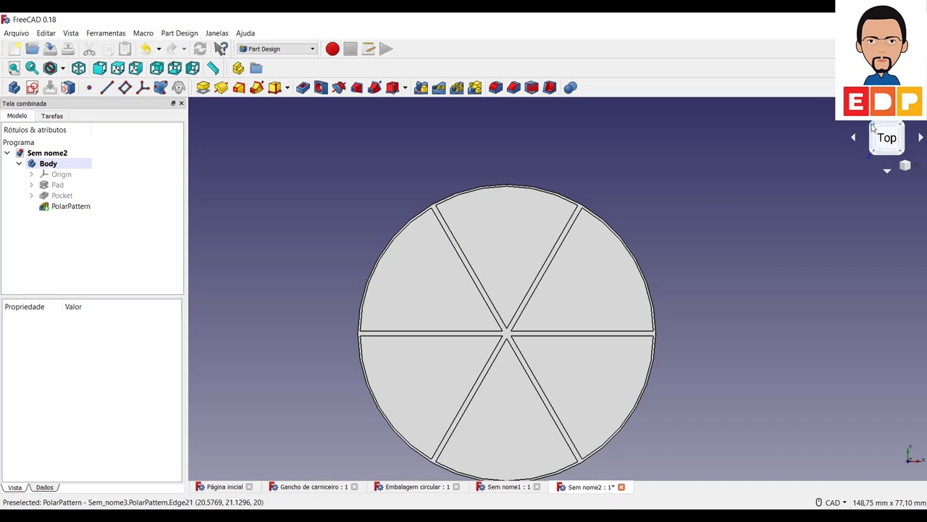
{"action": "left_click", "coordinate": [880, 152]}
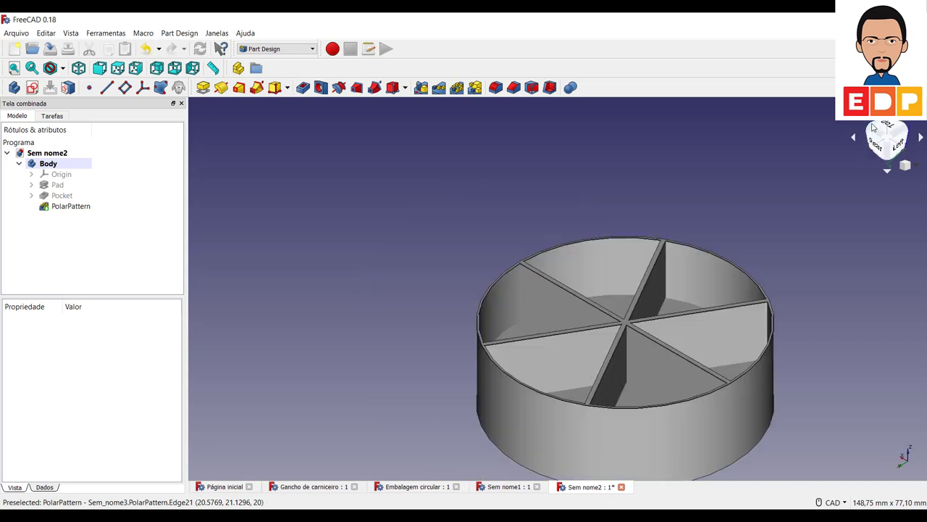
Switch the display to wireframe and select the outer vertical divider edges.
{"action": "left_click", "coordinate": [63, 68]}
{"action": "left_click", "coordinate": [72, 123]}
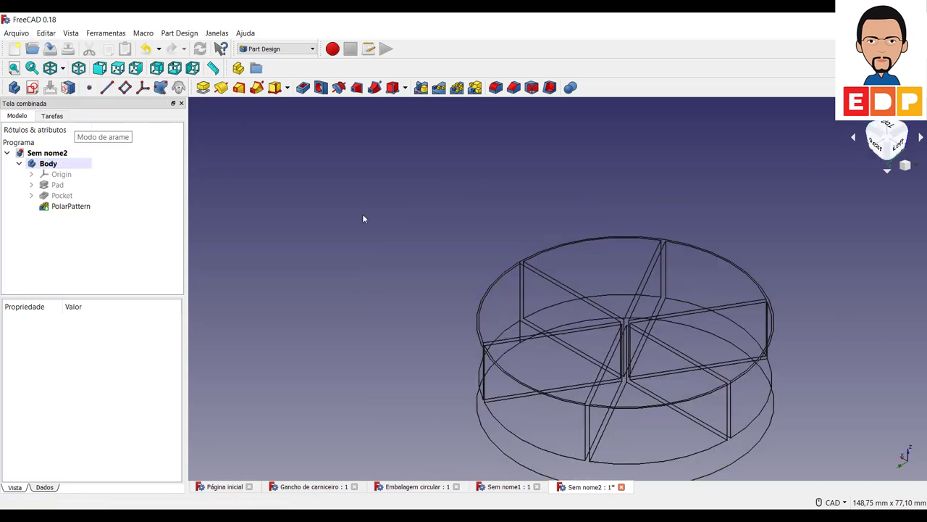
{"action": "left_click", "coordinate": [526, 300]}
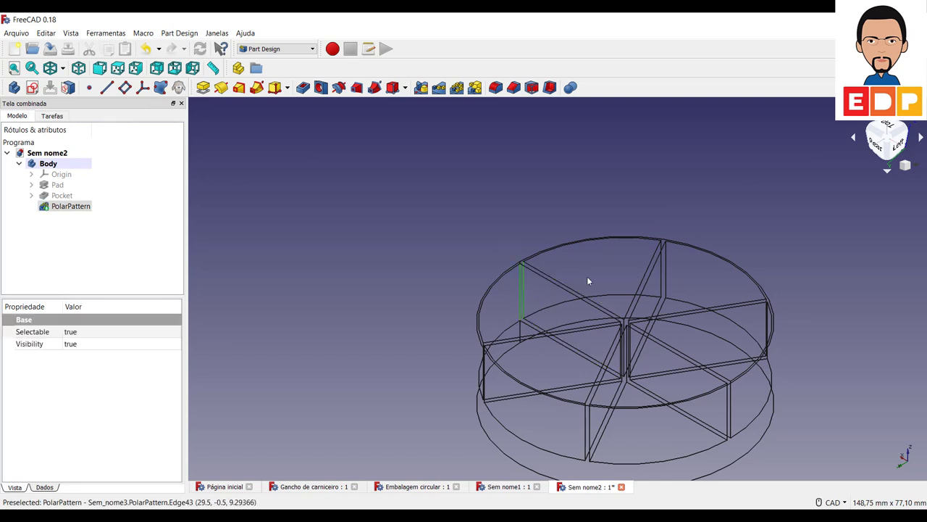
{"action": "left_click", "coordinate": [665, 270]}
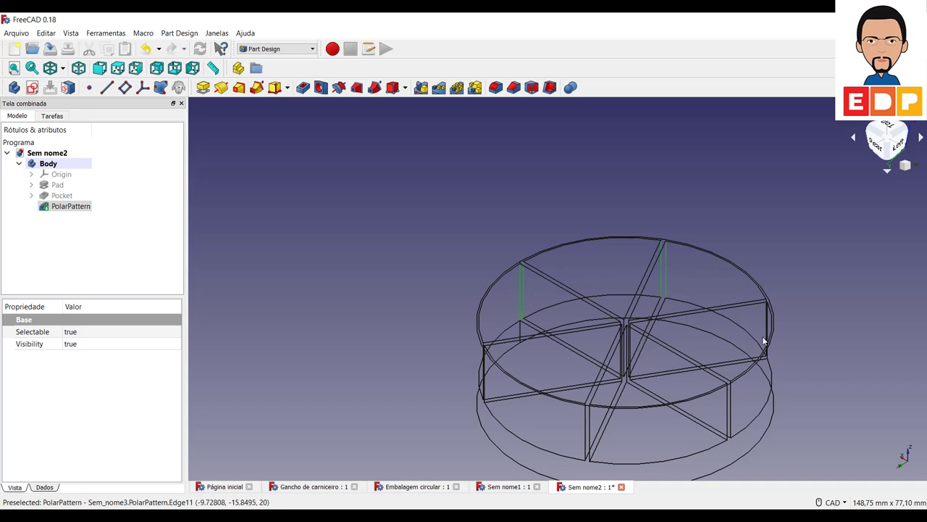
{"action": "left_click", "coordinate": [768, 335], "text": "ctrl"}
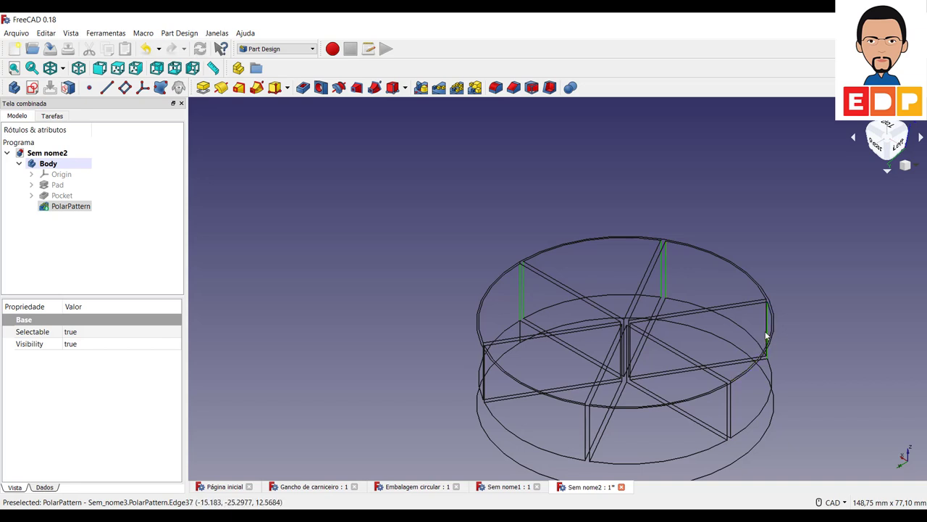
{"action": "left_click", "coordinate": [730, 410], "text": "ctrl"}
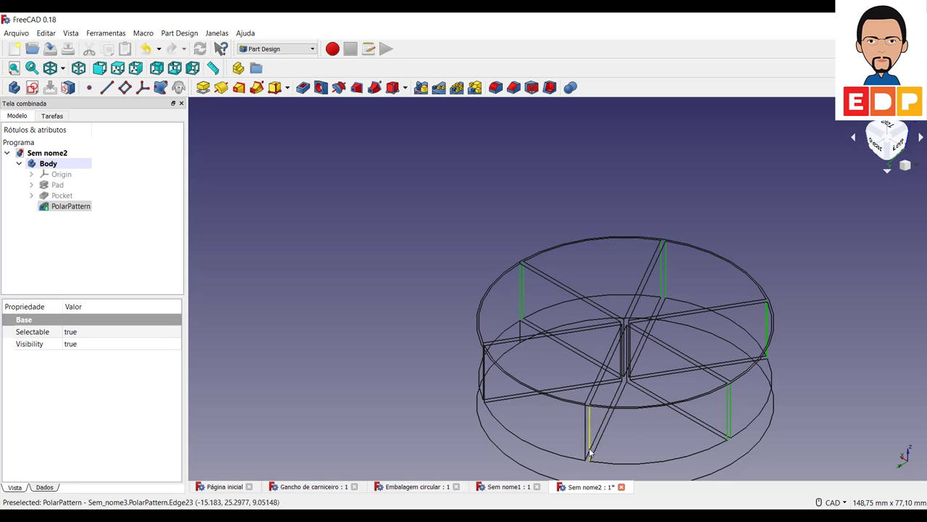
{"action": "left_click", "coordinate": [590, 450], "text": "ctrl"}
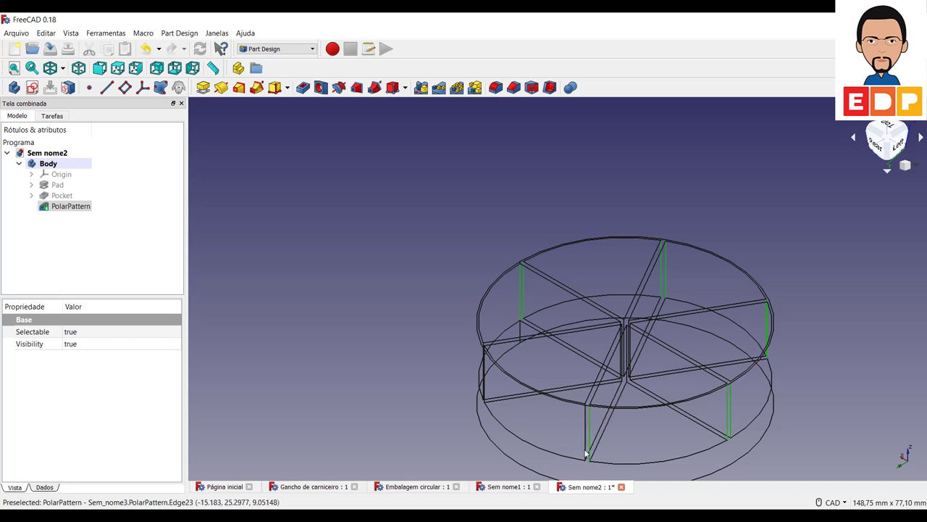
{"action": "left_click", "coordinate": [483, 384], "text": "ctrl"}
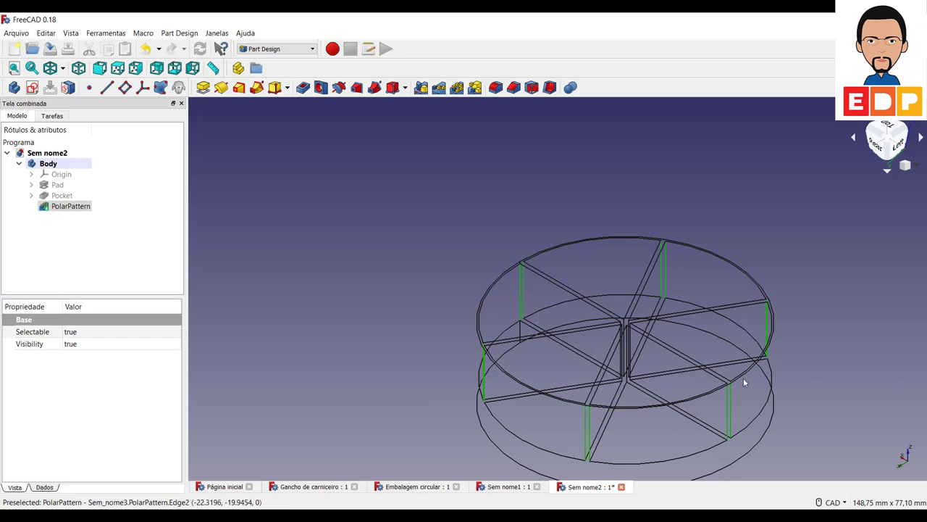
Zoom in and add the central vertical divider edges to the selection.
{"action": "left_click", "coordinate": [621, 376], "text": "ctrl"}
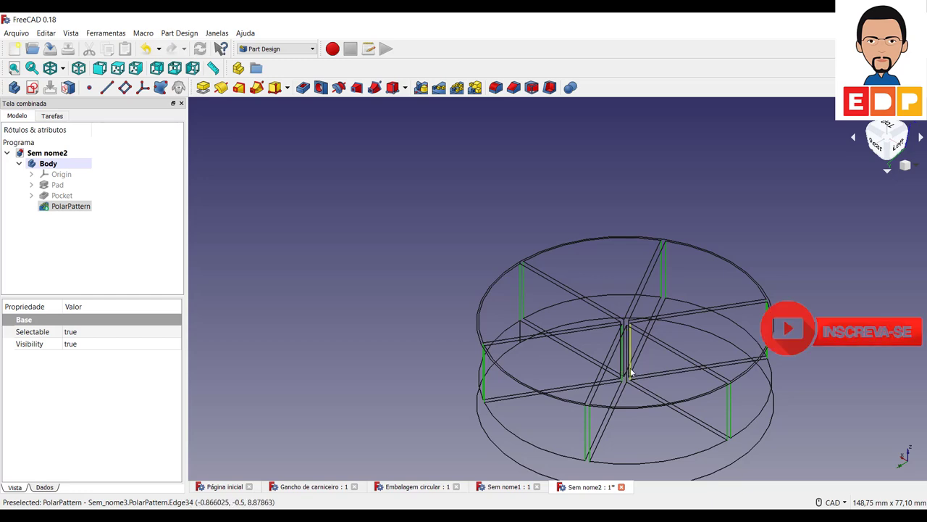
{"action": "scroll", "coordinate": [652, 359], "scroll_direction": "down", "scroll_amount": 3}
{"action": "scroll", "coordinate": [652, 359], "scroll_direction": "up", "scroll_amount": 5}
{"action": "scroll", "coordinate": [652, 357], "scroll_direction": "up", "scroll_amount": 4}
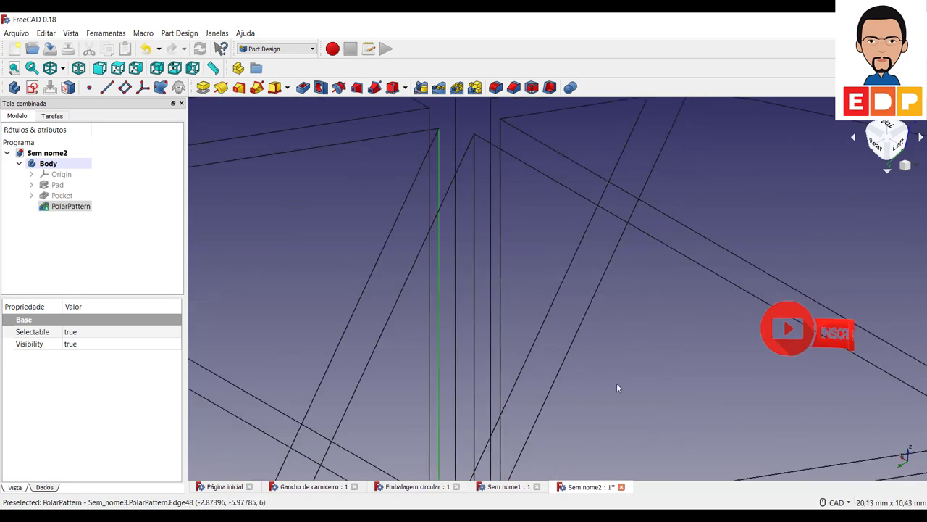
{"action": "scroll", "coordinate": [620, 380], "scroll_direction": "down", "scroll_amount": 2}
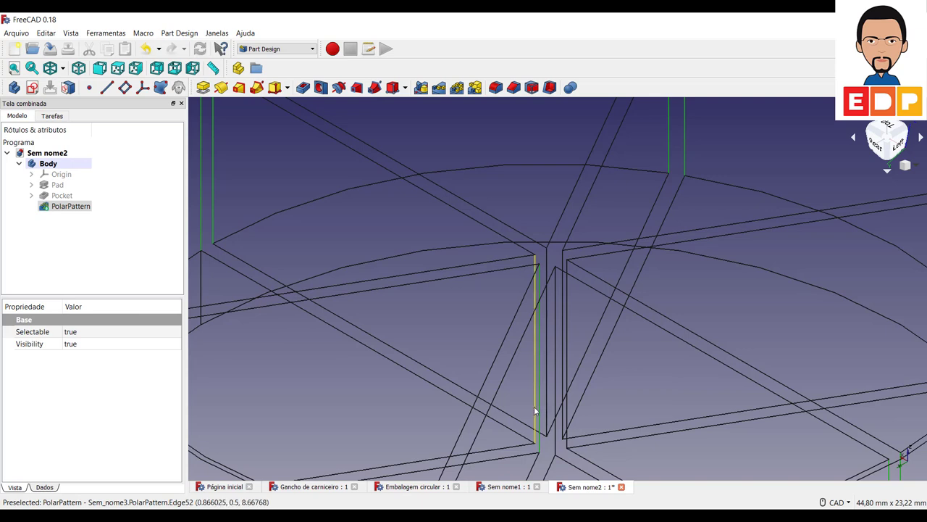
{"action": "left_click", "coordinate": [549, 423], "text": "ctrl"}
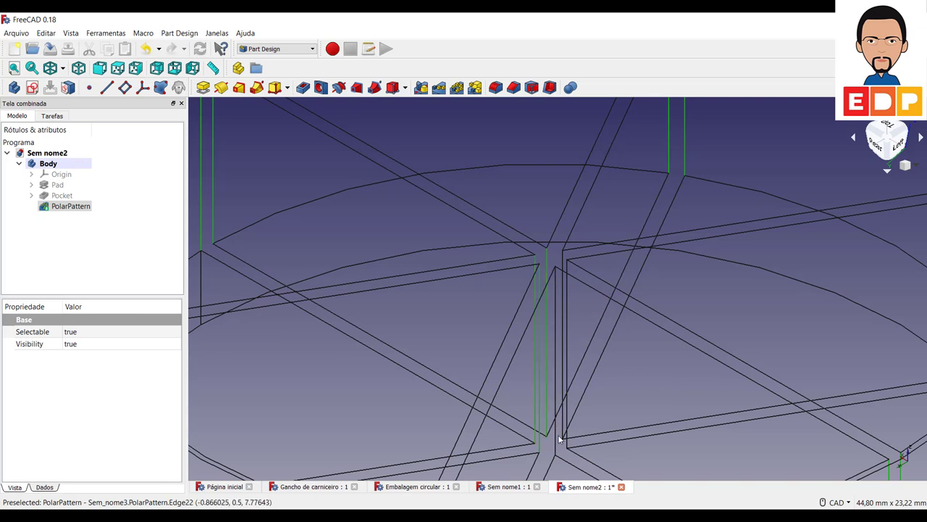
{"action": "left_click", "coordinate": [557, 438], "text": "ctrl"}
{"action": "left_click", "coordinate": [565, 431], "text": "ctrl"}
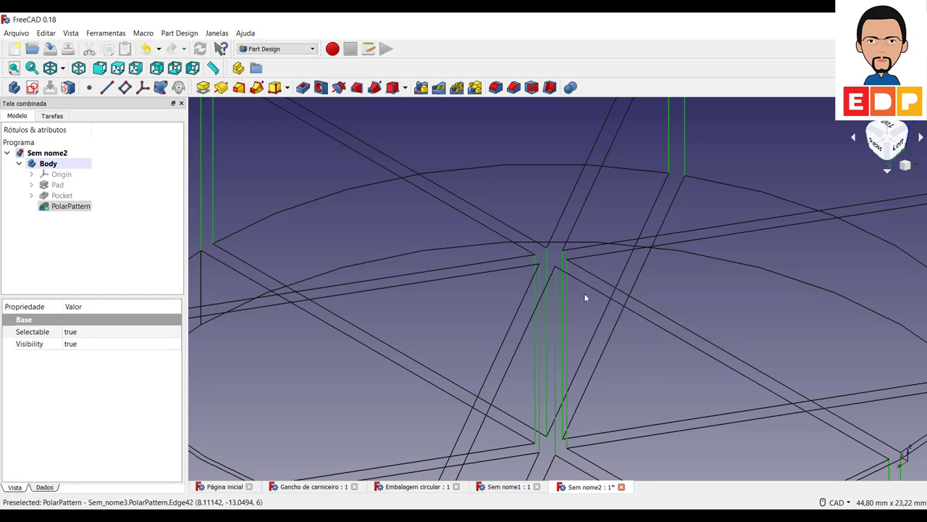
{"action": "scroll", "coordinate": [572, 279], "scroll_direction": "down", "scroll_amount": 3}
{"action": "scroll", "coordinate": [623, 293], "scroll_direction": "down", "scroll_amount": 2}
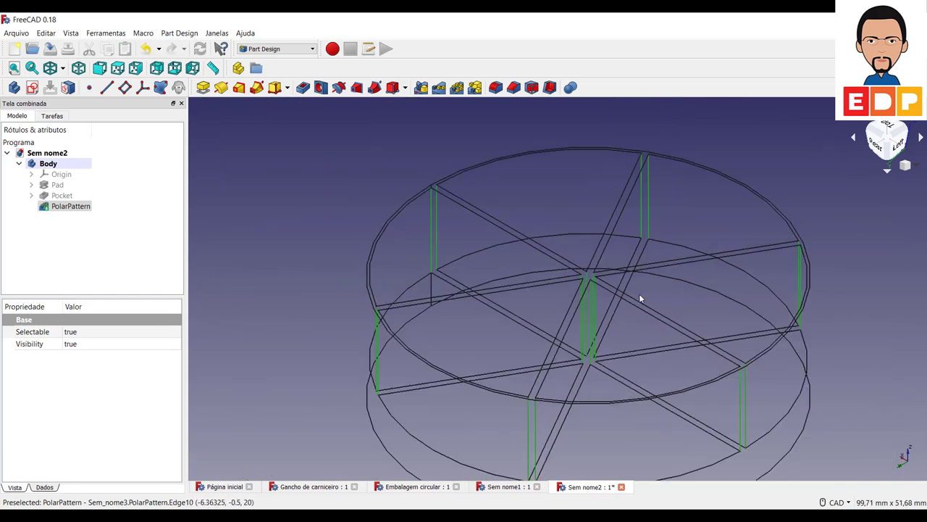
{"action": "scroll", "coordinate": [639, 297], "scroll_direction": "down", "scroll_amount": 3}
{"action": "scroll", "coordinate": [639, 297], "scroll_direction": "up", "scroll_amount": 2}
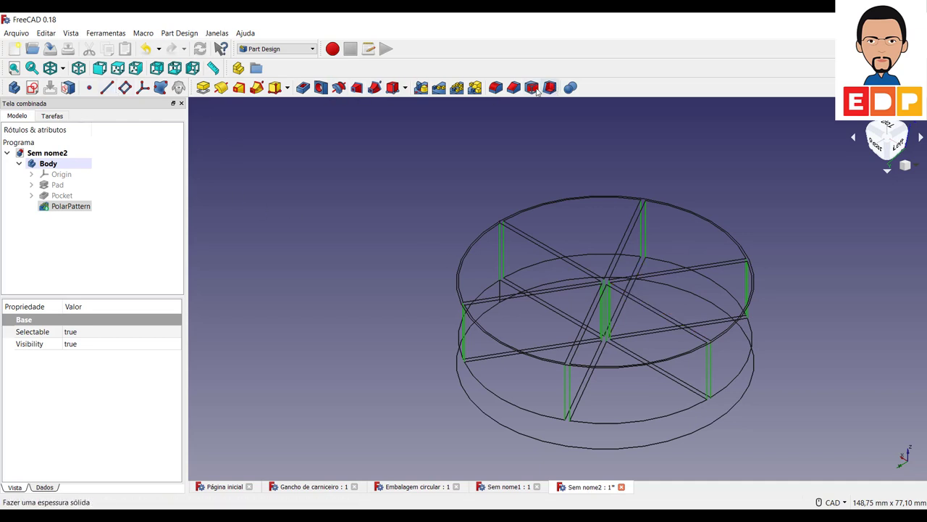
Fillet the selected divider edges with a 1 mm radius, checking it from the top view.
{"action": "left_click", "coordinate": [497, 88]}
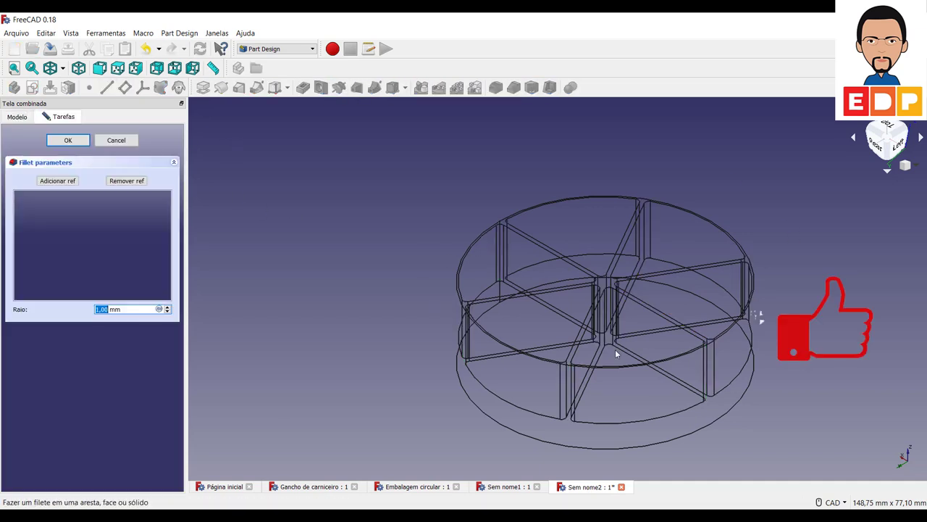
{"action": "left_click", "coordinate": [886, 126]}
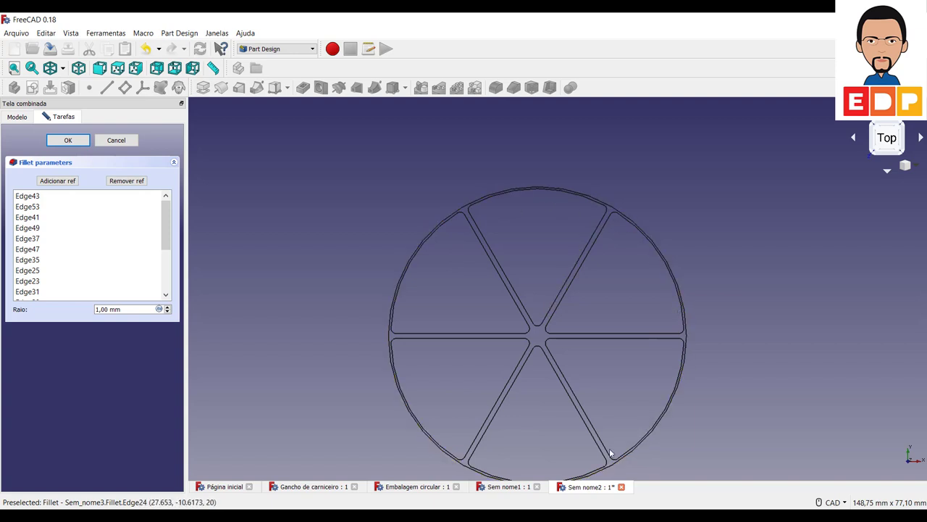
{"action": "left_click", "coordinate": [68, 140]}
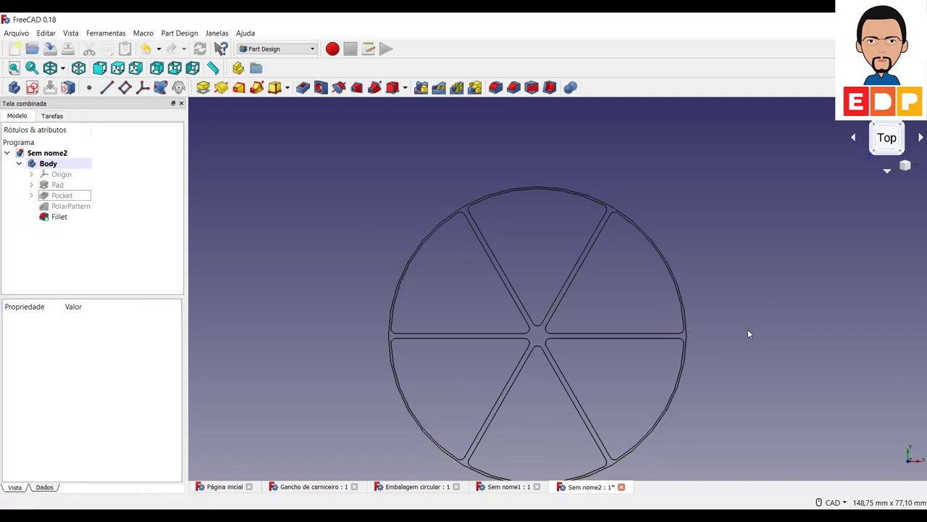
Restore the shaded draw style and recentre the container in an isometric view.
{"action": "left_click", "coordinate": [62, 67]}
{"action": "left_click", "coordinate": [79, 84]}
{"action": "scroll", "coordinate": [558, 261], "scroll_direction": "down", "scroll_amount": 5}
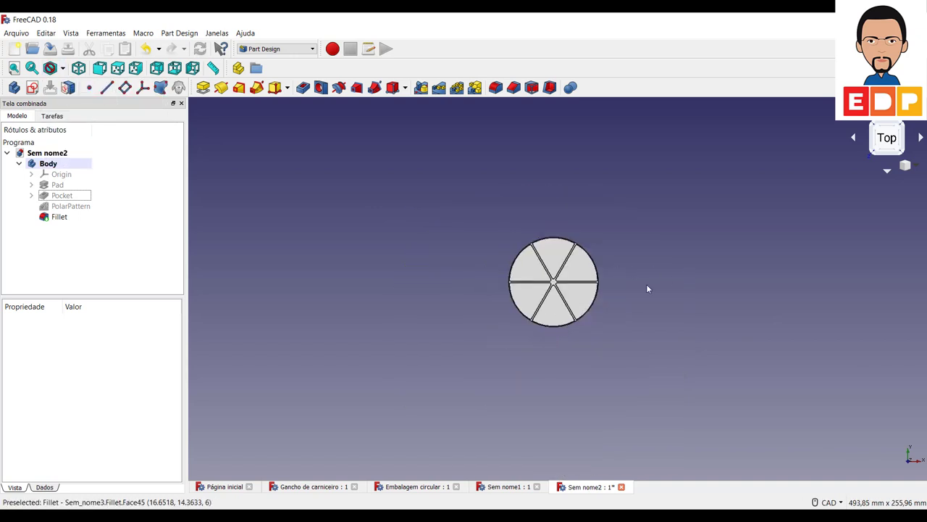
{"action": "scroll", "coordinate": [645, 284], "scroll_direction": "up", "scroll_amount": 5}
{"action": "middle_click_drag", "start_coordinate": [509, 305], "coordinate": [681, 346]}
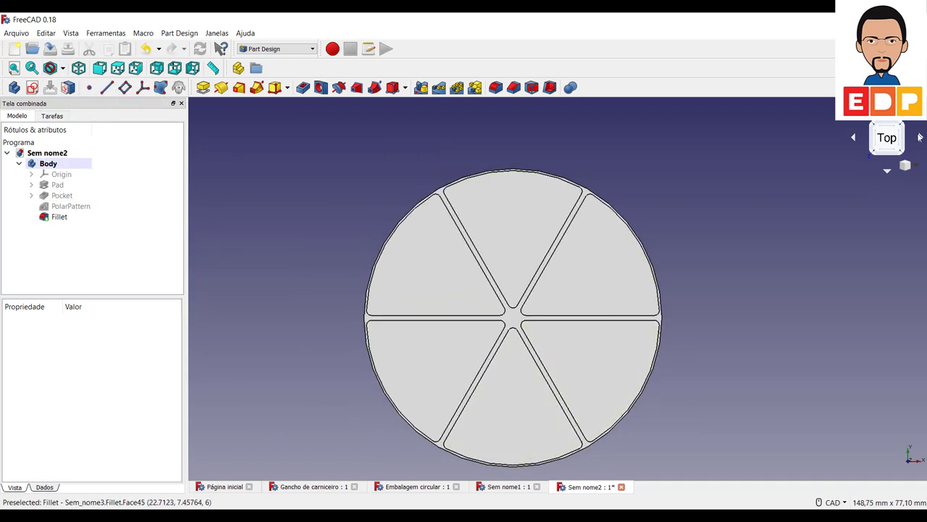
{"action": "left_click", "coordinate": [902, 125]}
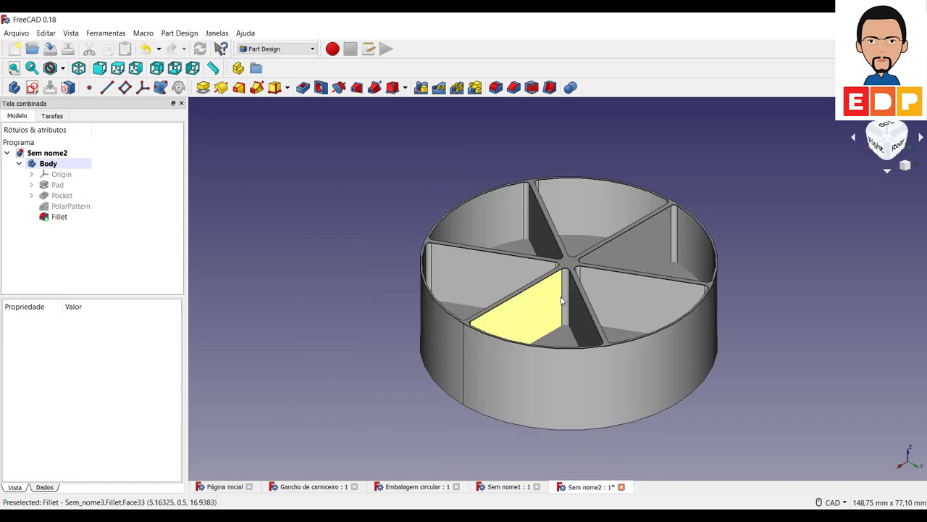